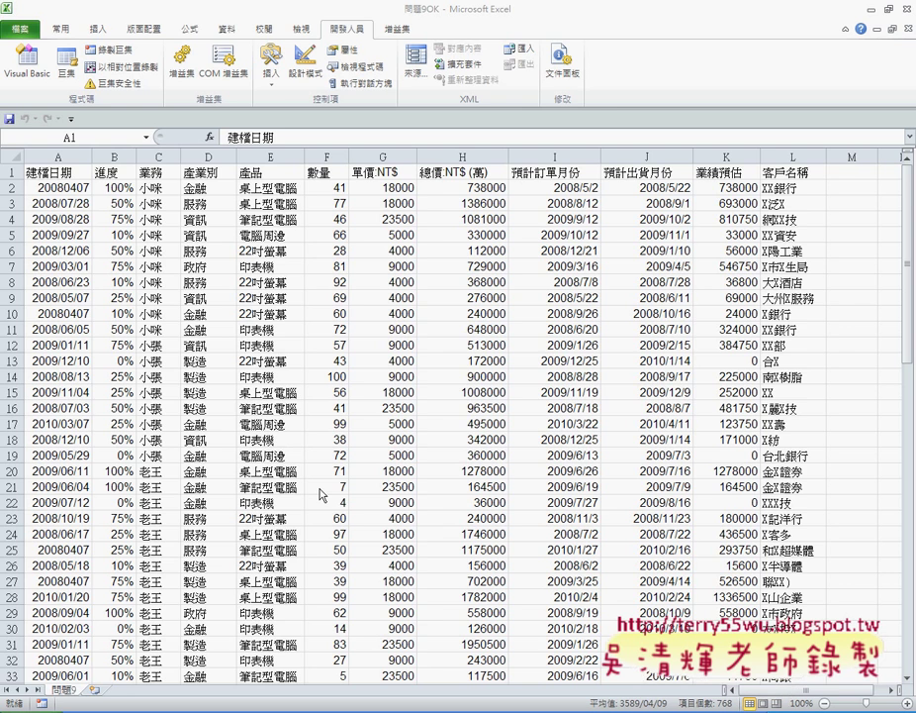
- Select the whole data table A1:L with Ctrl+A and scroll to check its extent
key(ctrl+a)
scroll(186, 403, down, 3)
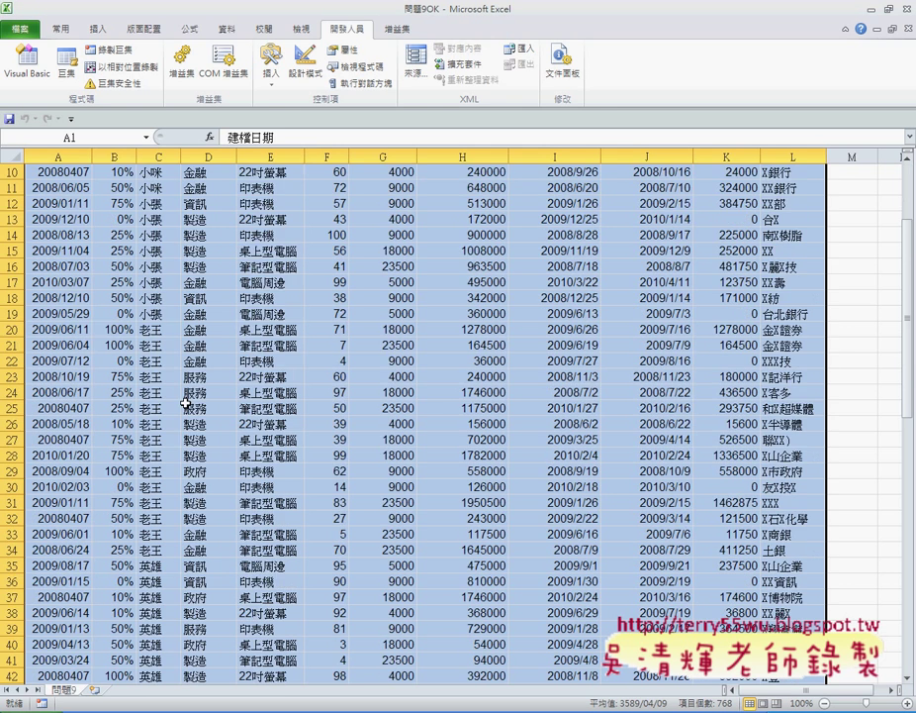
scroll(186, 404, up, 3)
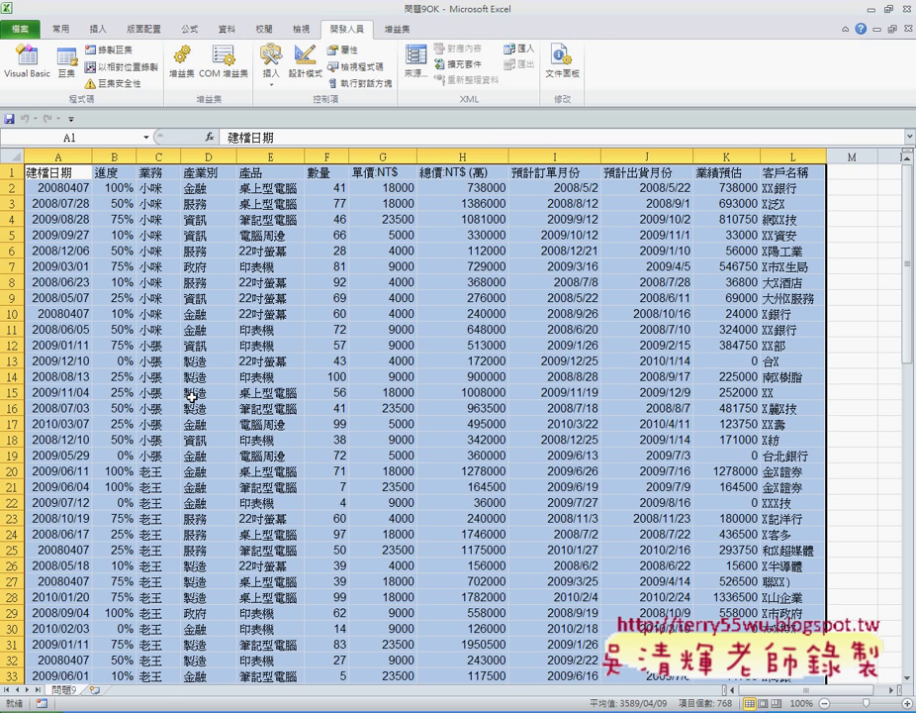
click(51, 176)
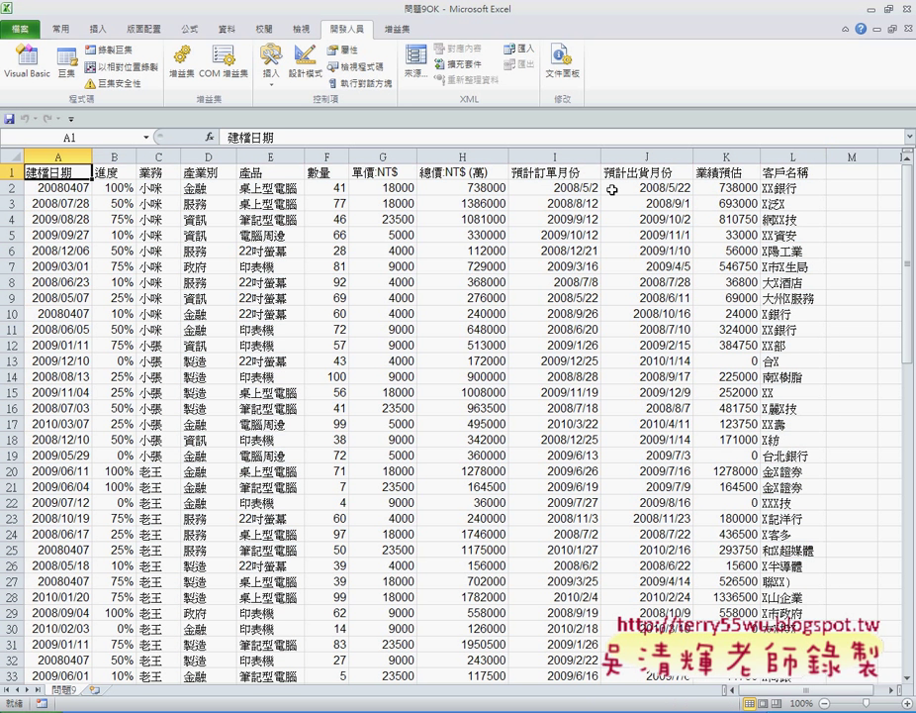
click(784, 173)
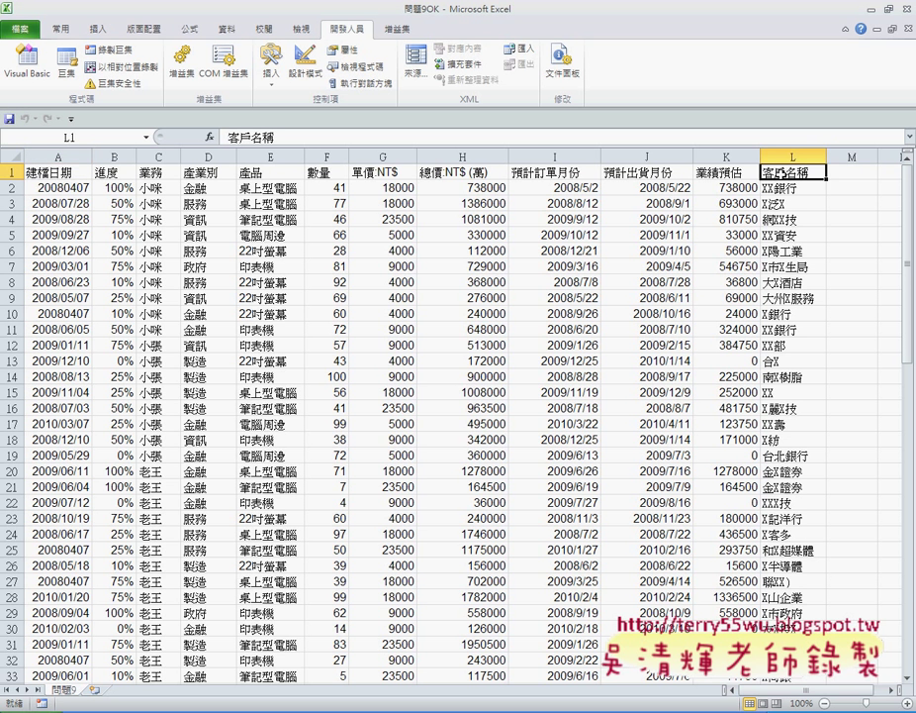
click(57, 170)
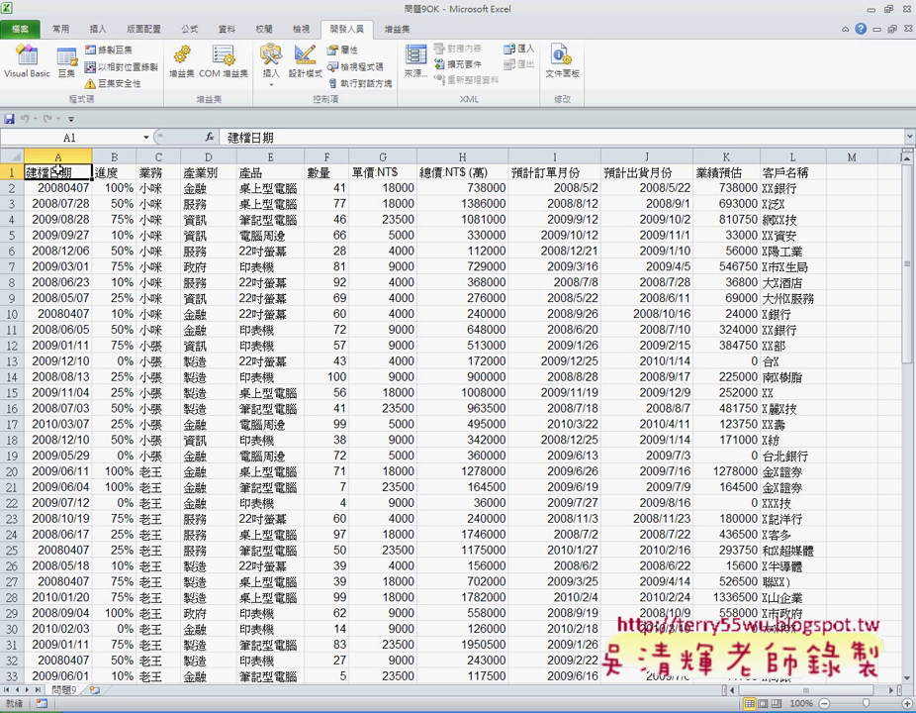
key(ctrl+Down)
key(ctrl+Up)
key(ctrl+Down)
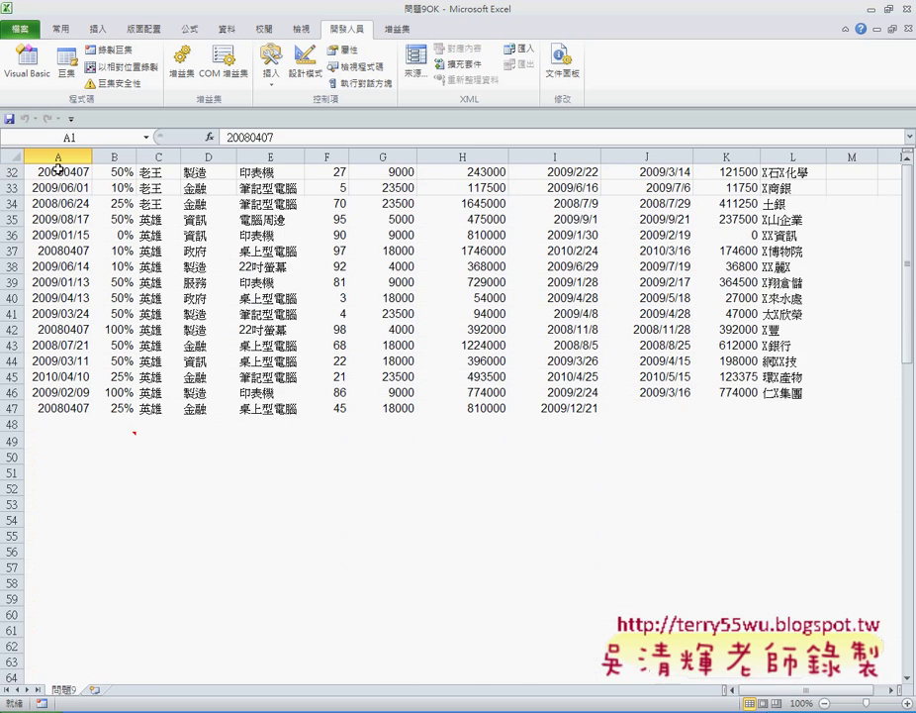
key(ctrl+Up)
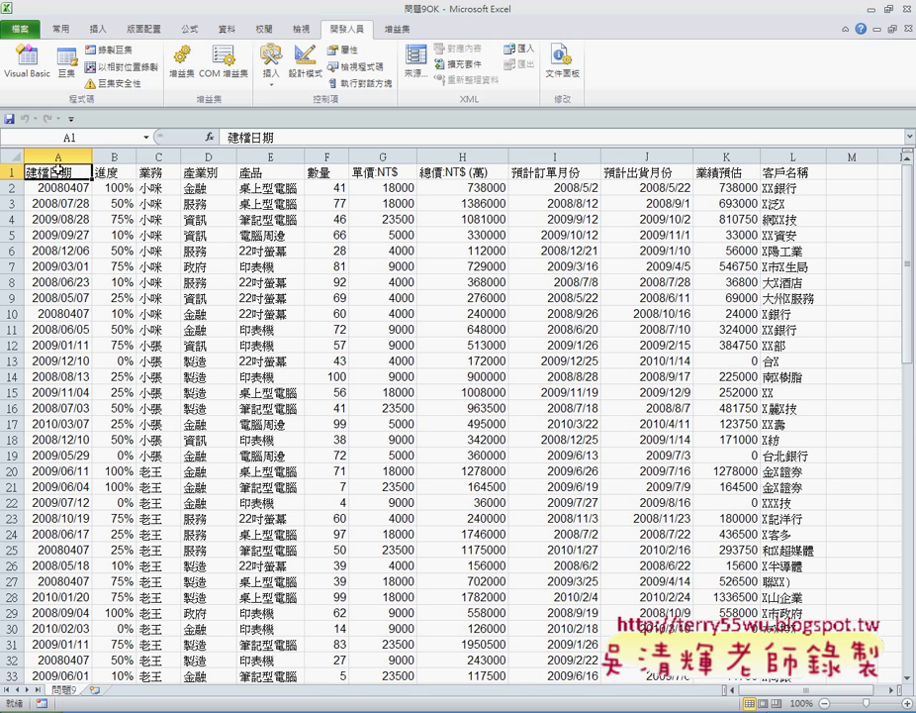
click(115, 175)
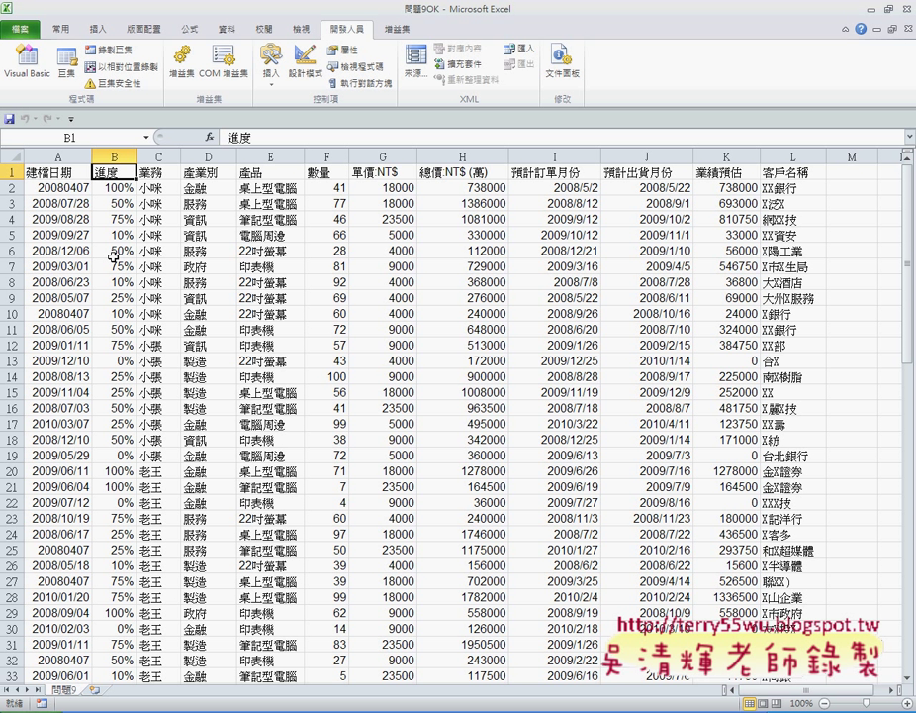
click(118, 189)
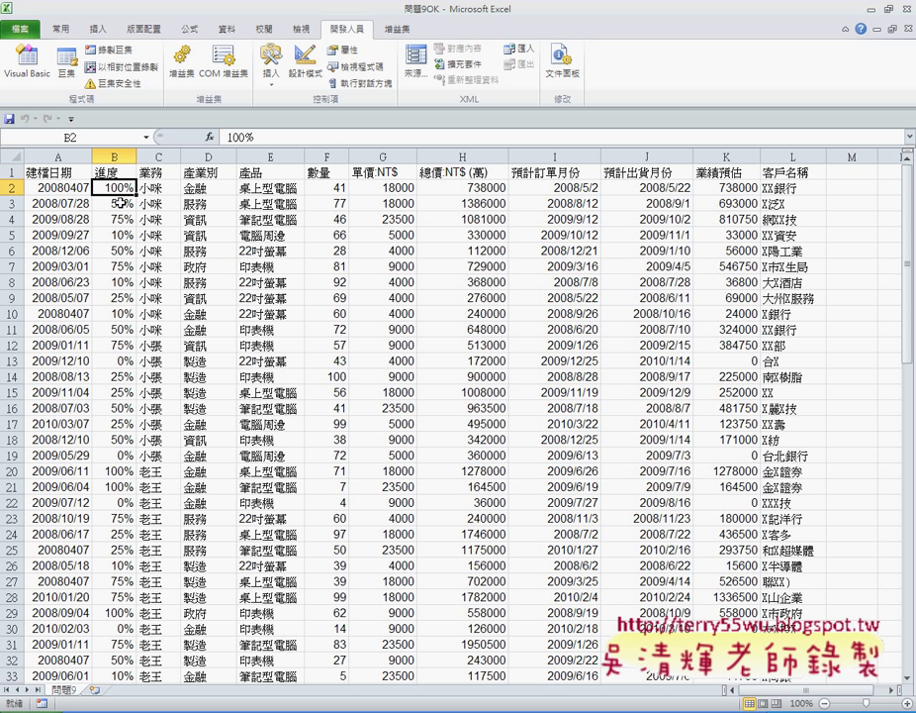
click(123, 203)
click(126, 219)
click(130, 231)
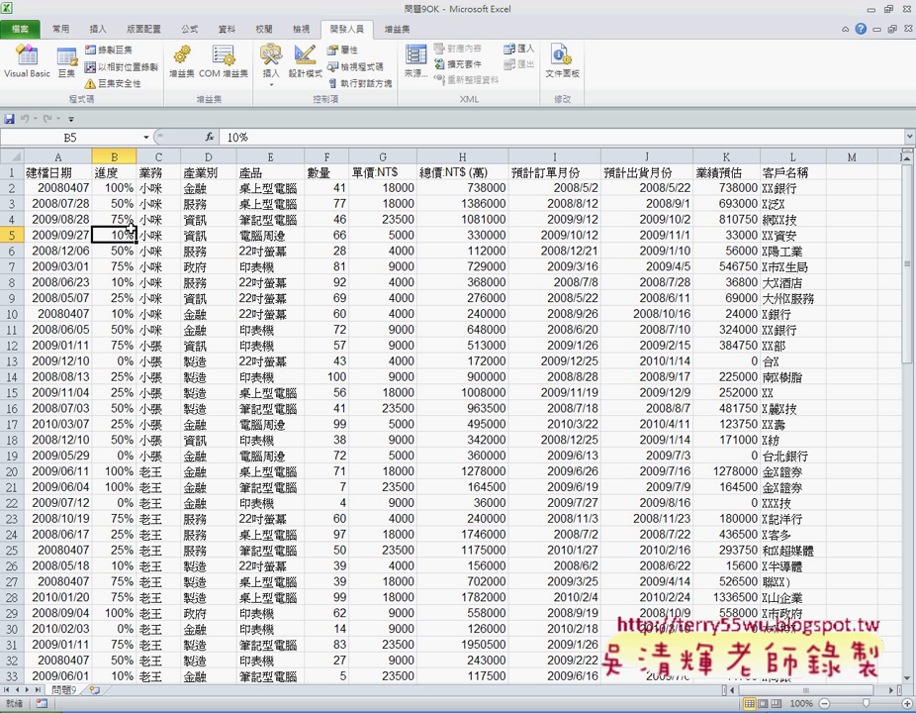
click(159, 187)
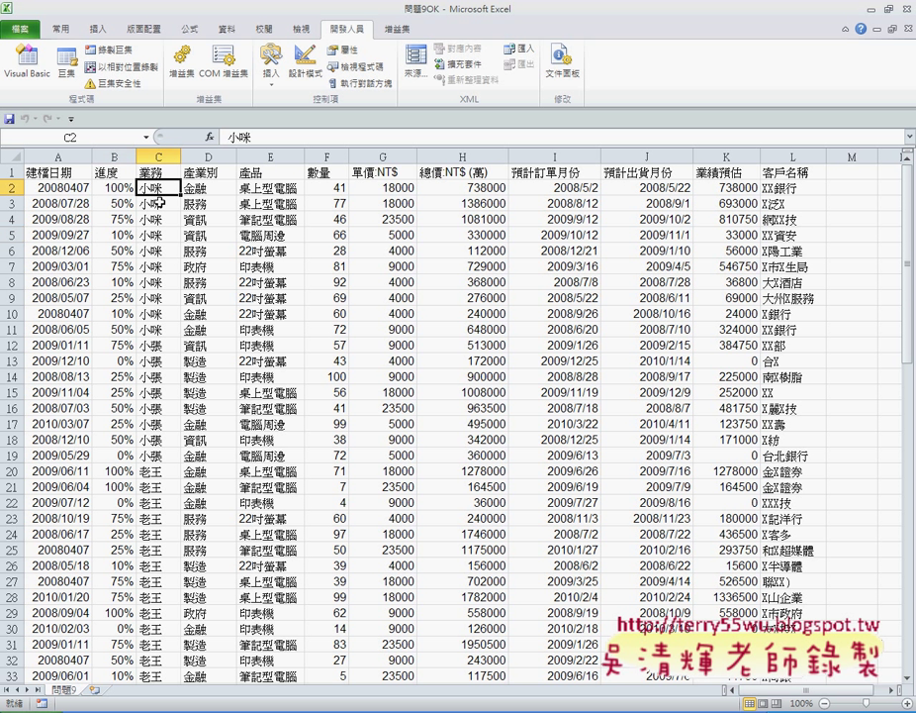
drag(153, 188, 158, 299)
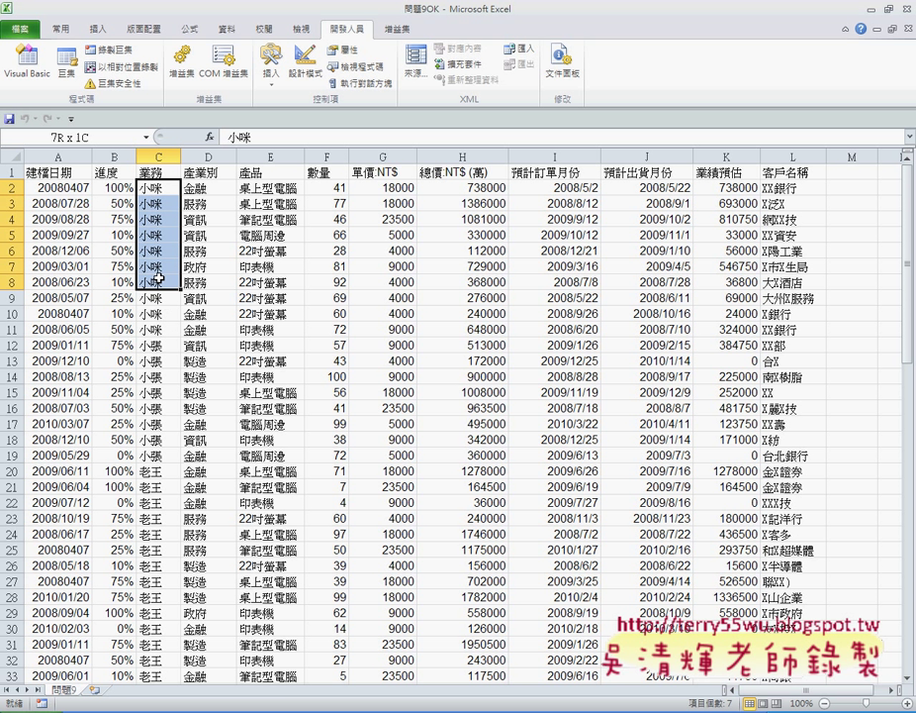
click(159, 361)
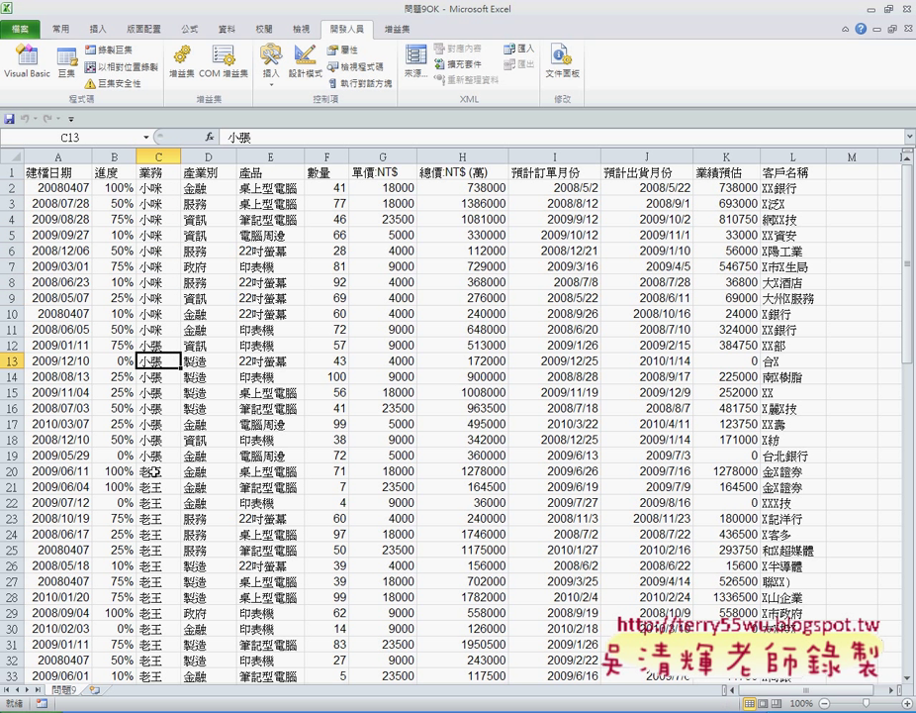
click(164, 507)
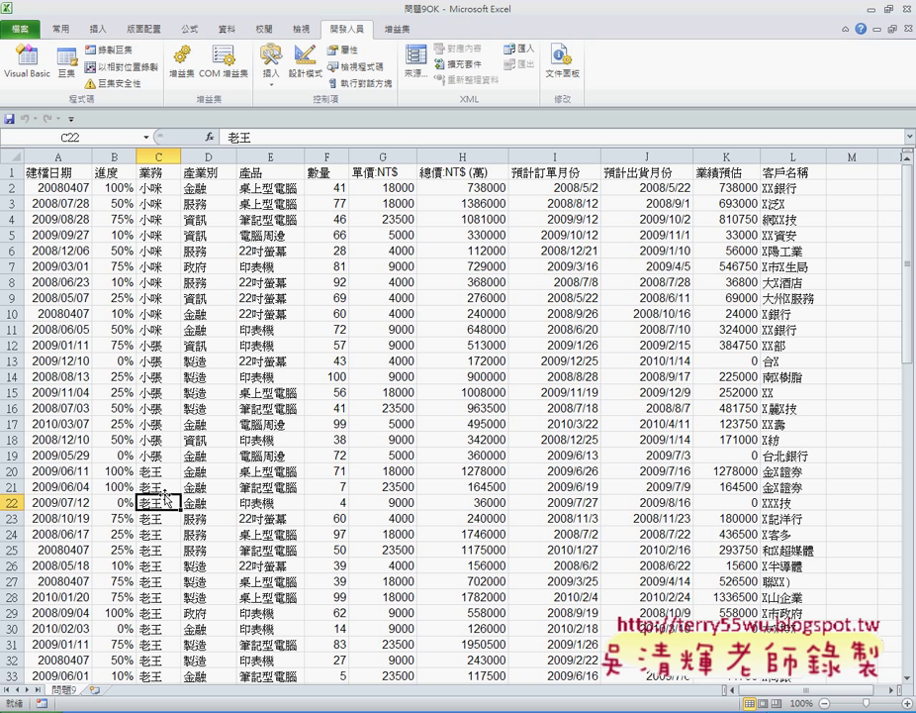
click(158, 518)
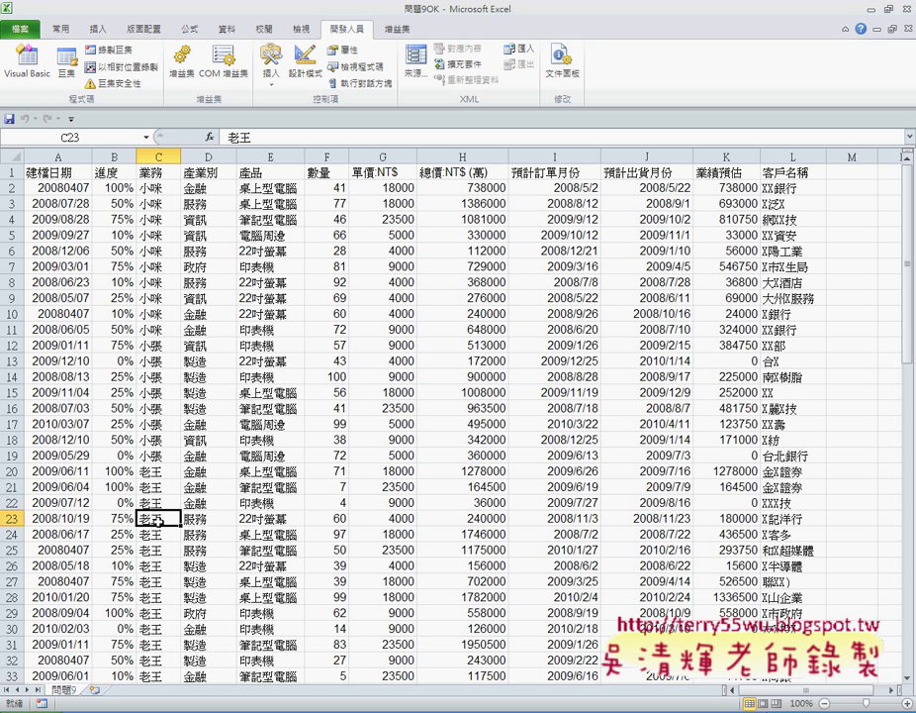
click(210, 173)
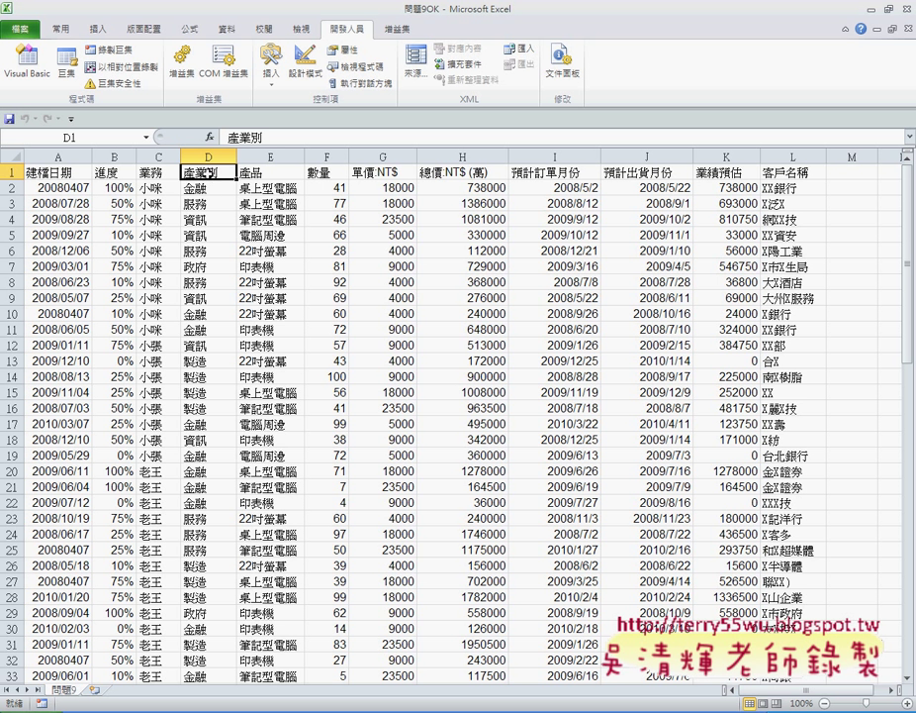
drag(209, 190, 210, 246)
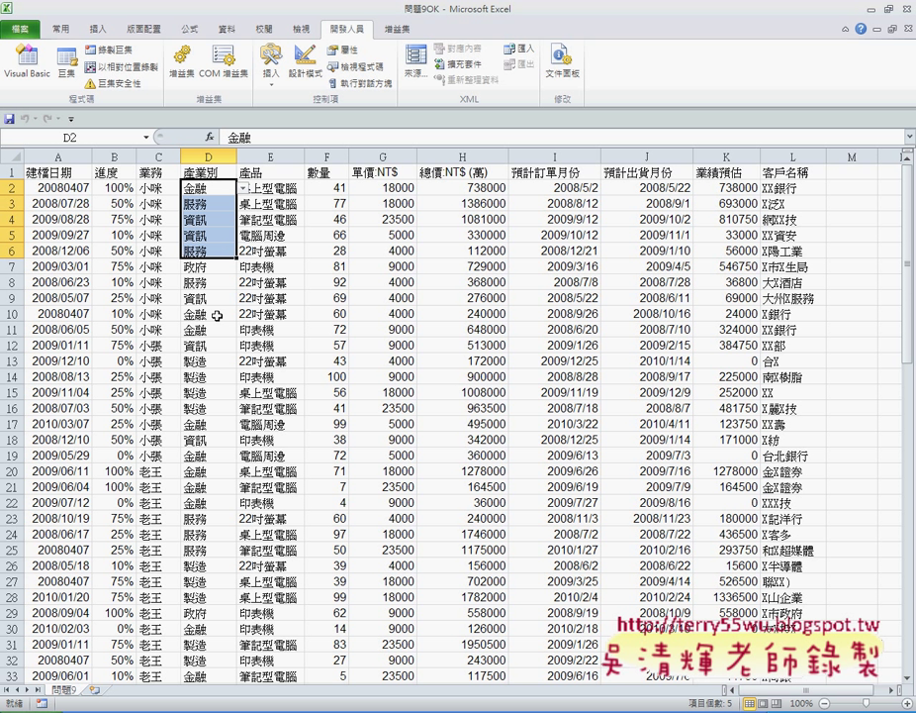
key(Right)
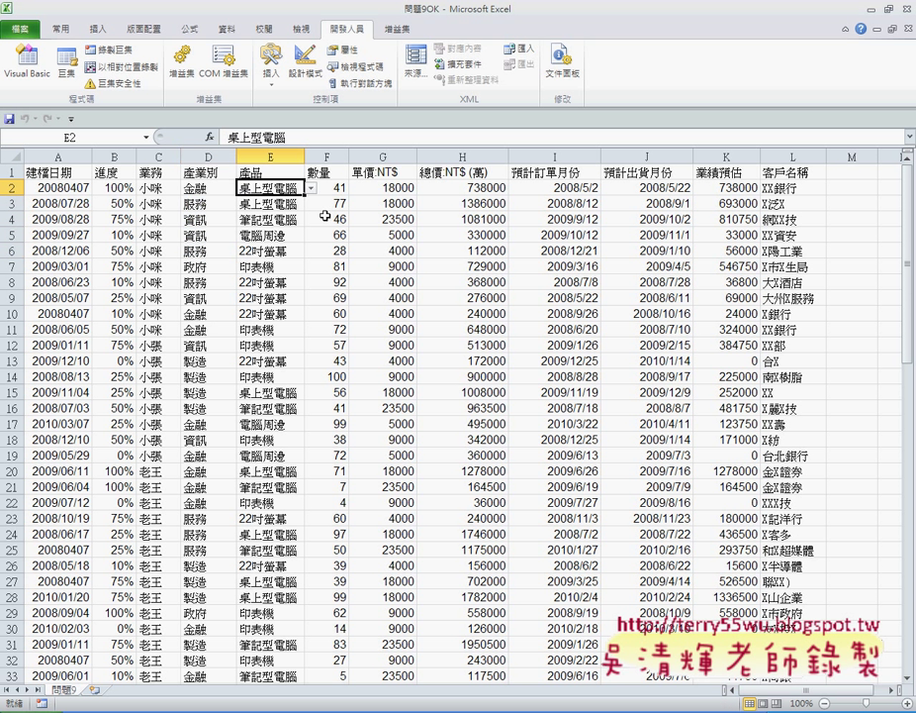
click(319, 188)
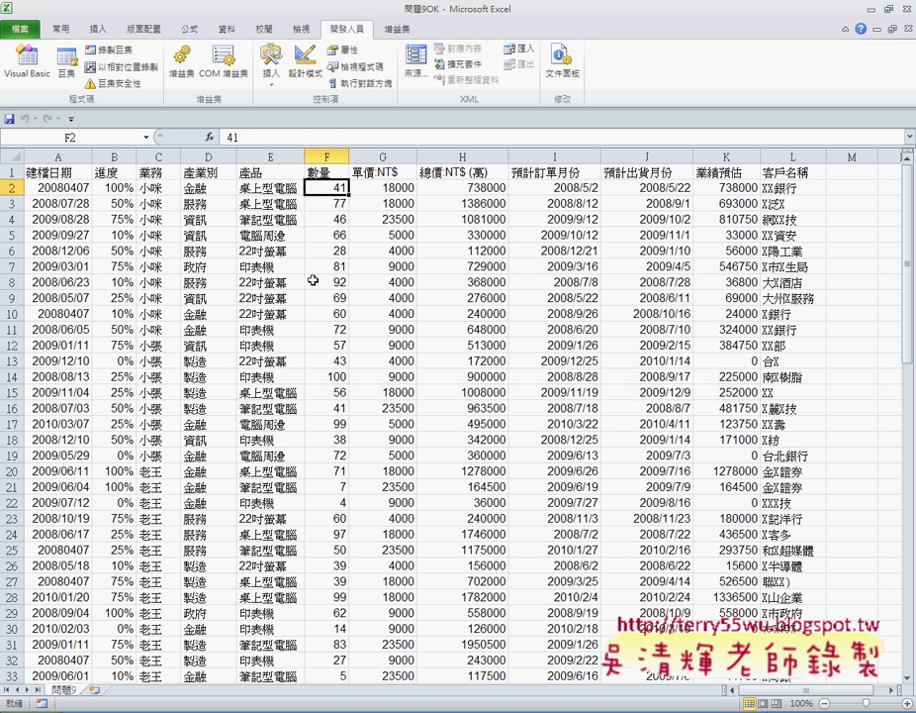
click(381, 189)
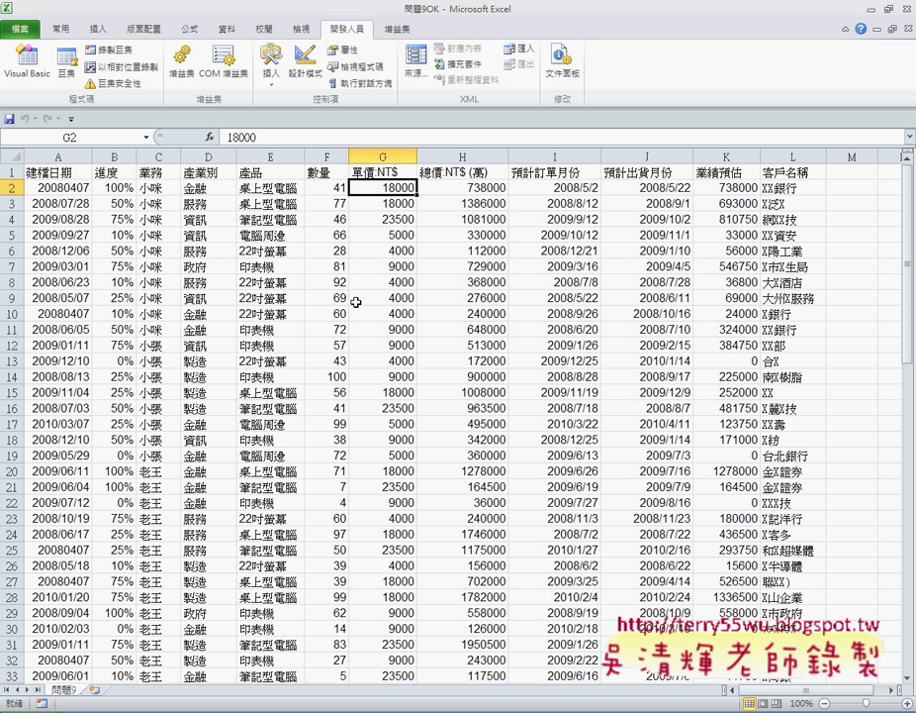
click(164, 186)
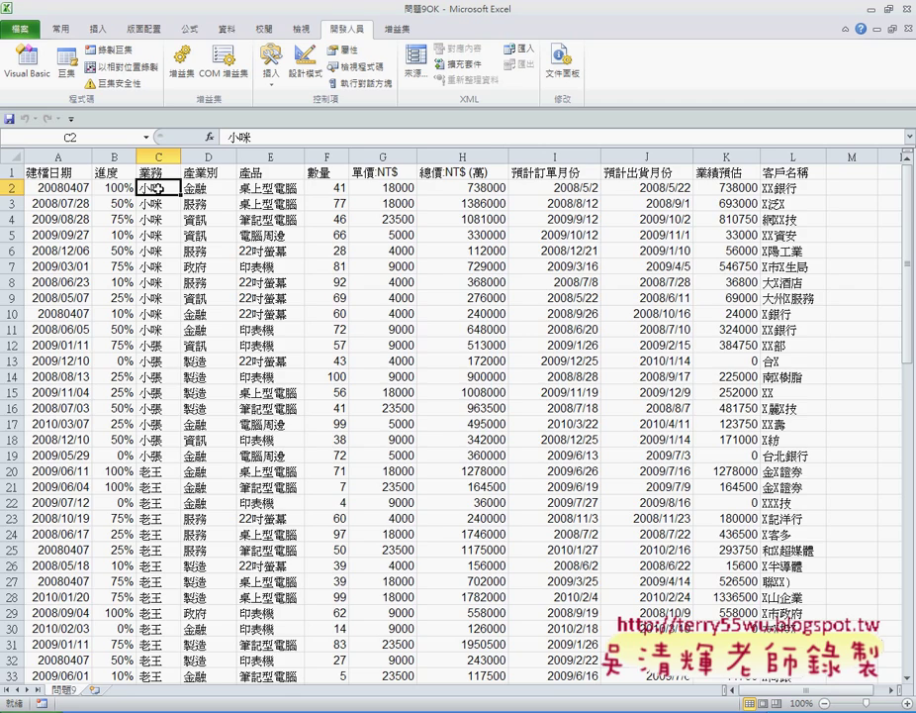
scroll(159, 473, down, 2)
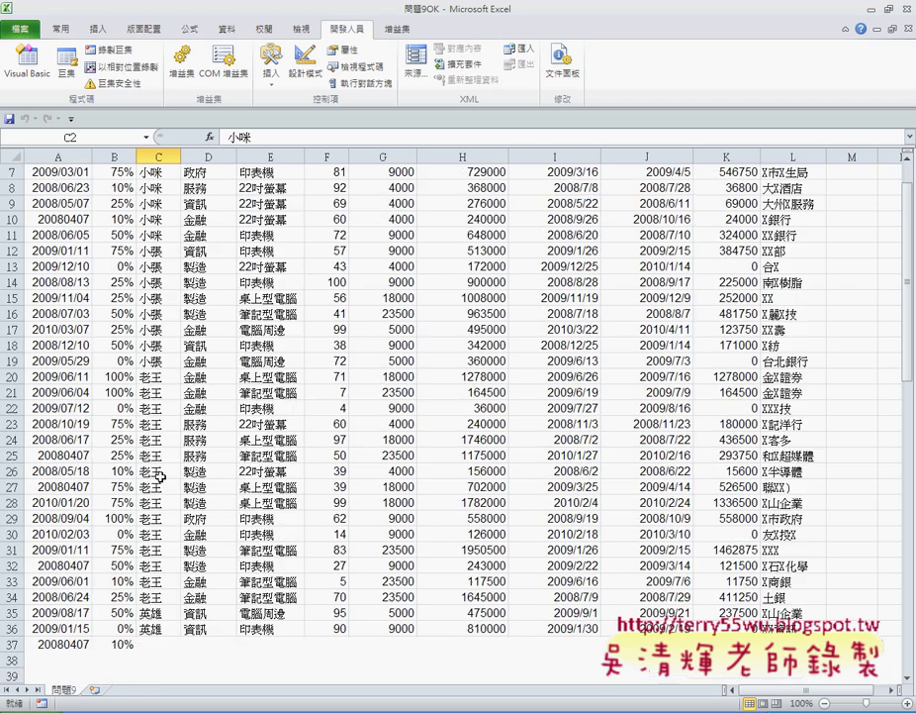
scroll(158, 473, down, 5)
scroll(158, 473, down, 5)
scroll(158, 473, down, 3)
scroll(159, 473, up, 13)
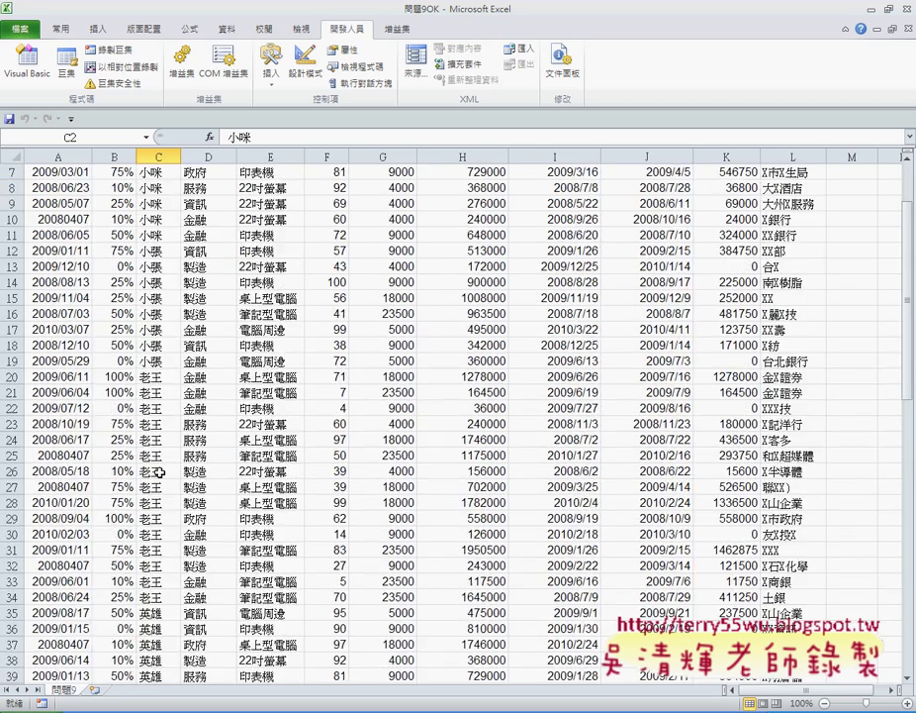
scroll(158, 474, up, 2)
scroll(159, 480, down, 7)
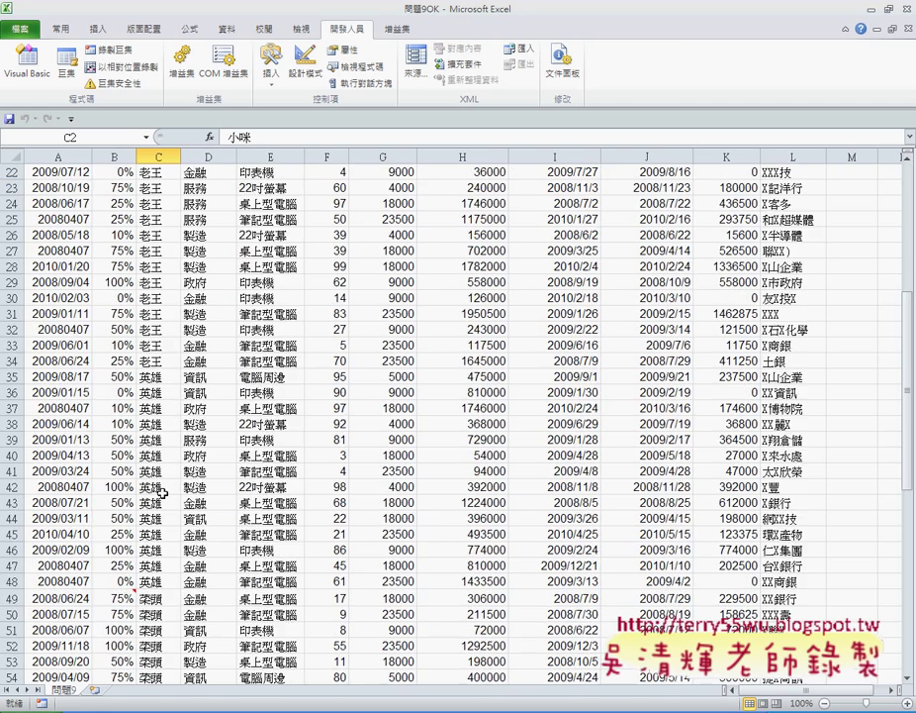
scroll(162, 492, down, 3)
scroll(162, 492, up, 8)
scroll(159, 429, up, 2)
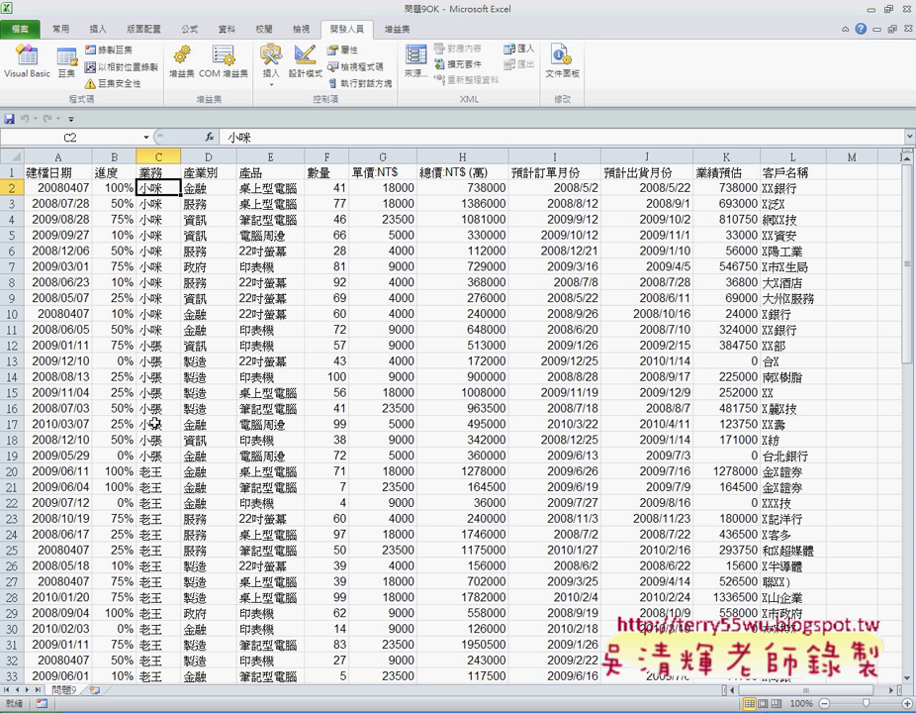
click(170, 175)
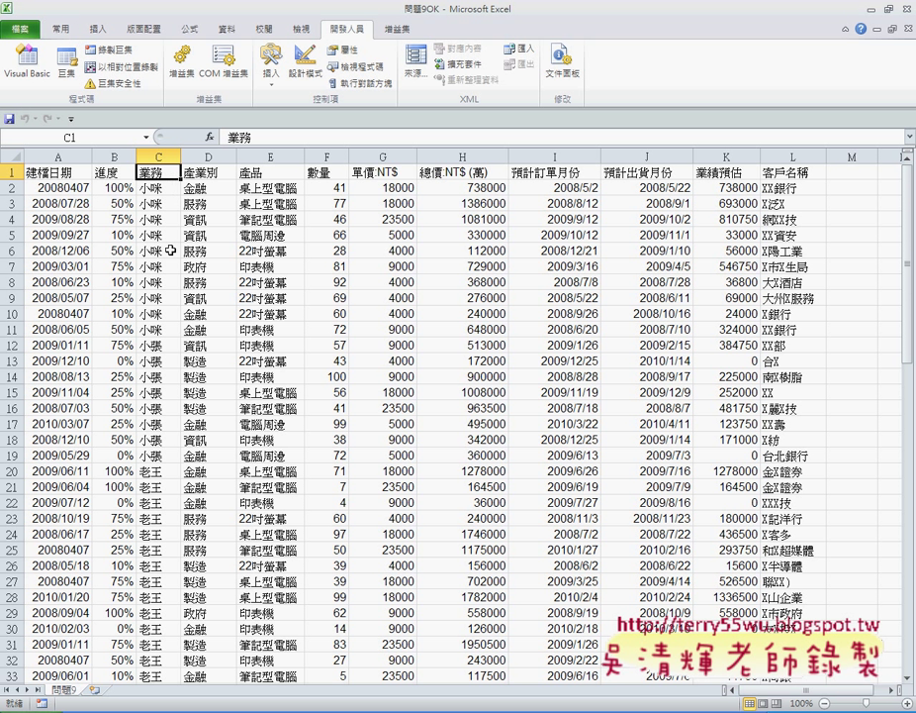
- Sort the table Z to A by 業務 so the 瑋瑋 records sit in rows 2–8
click(51, 24)
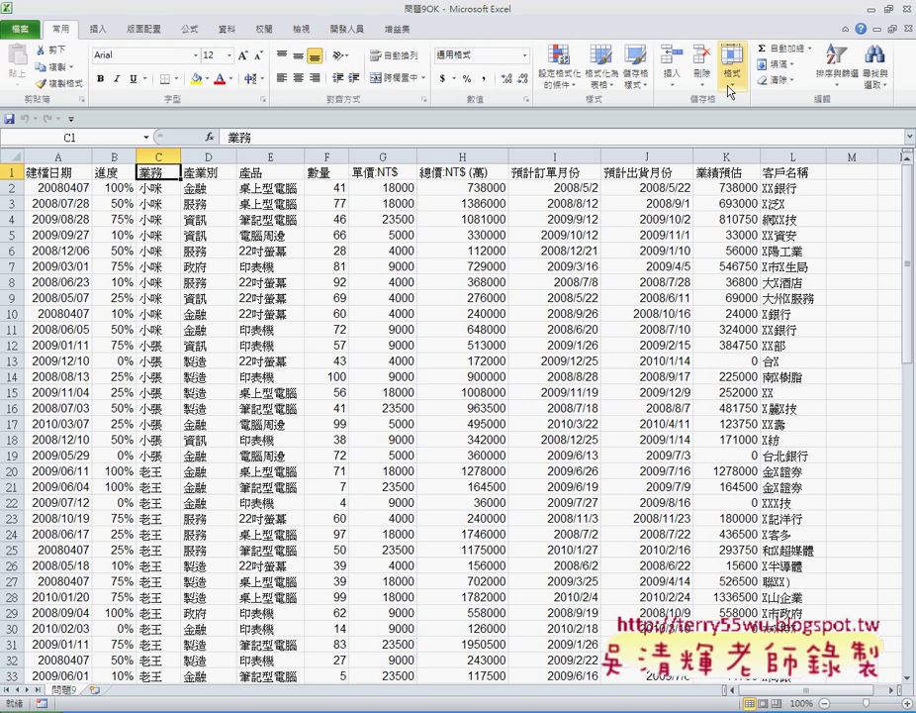
click(839, 71)
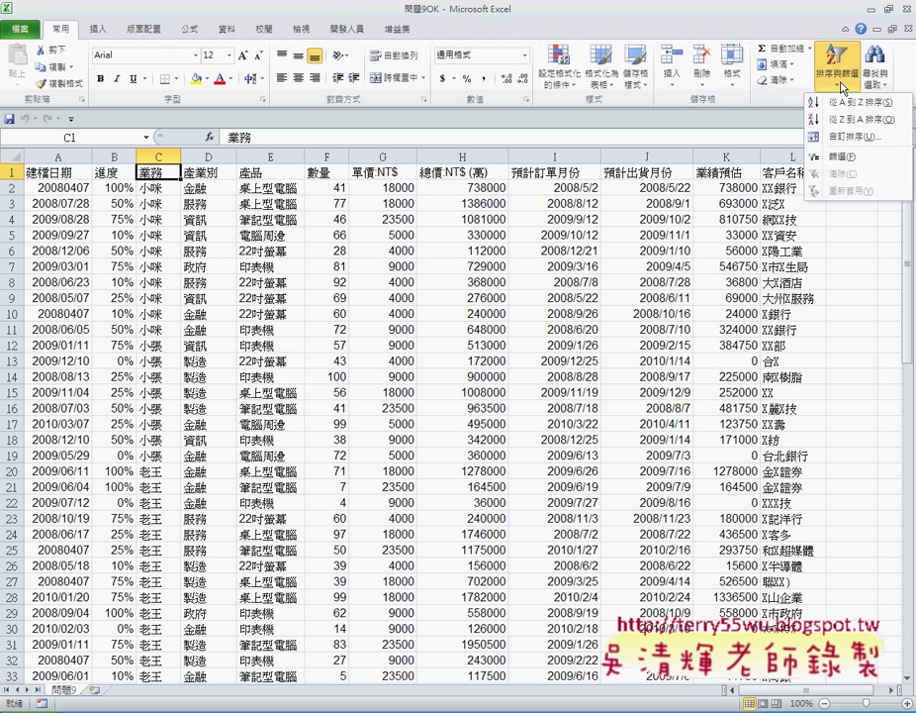
click(857, 112)
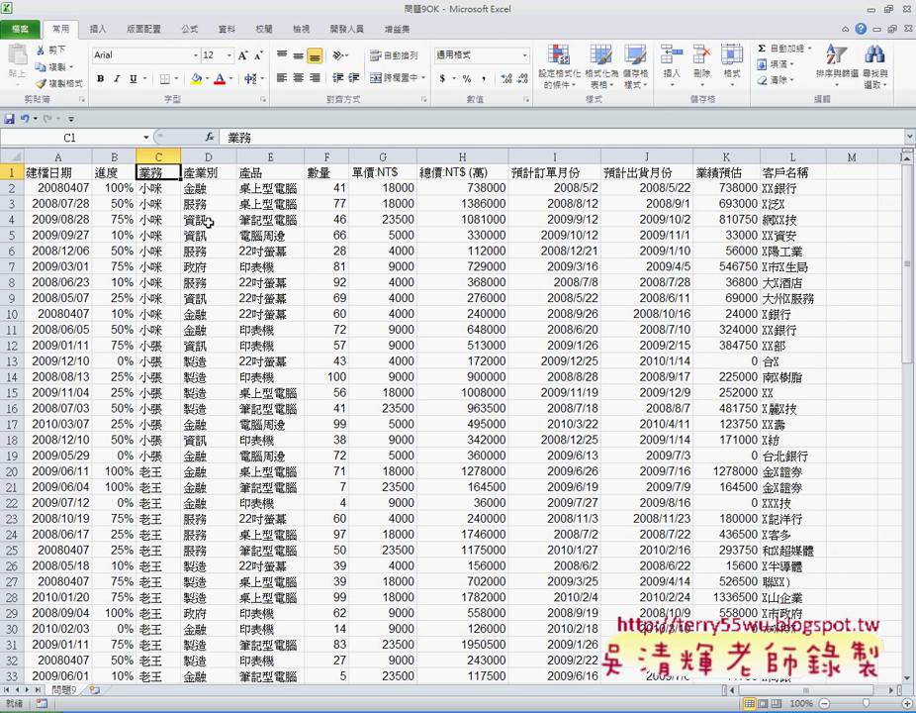
click(839, 72)
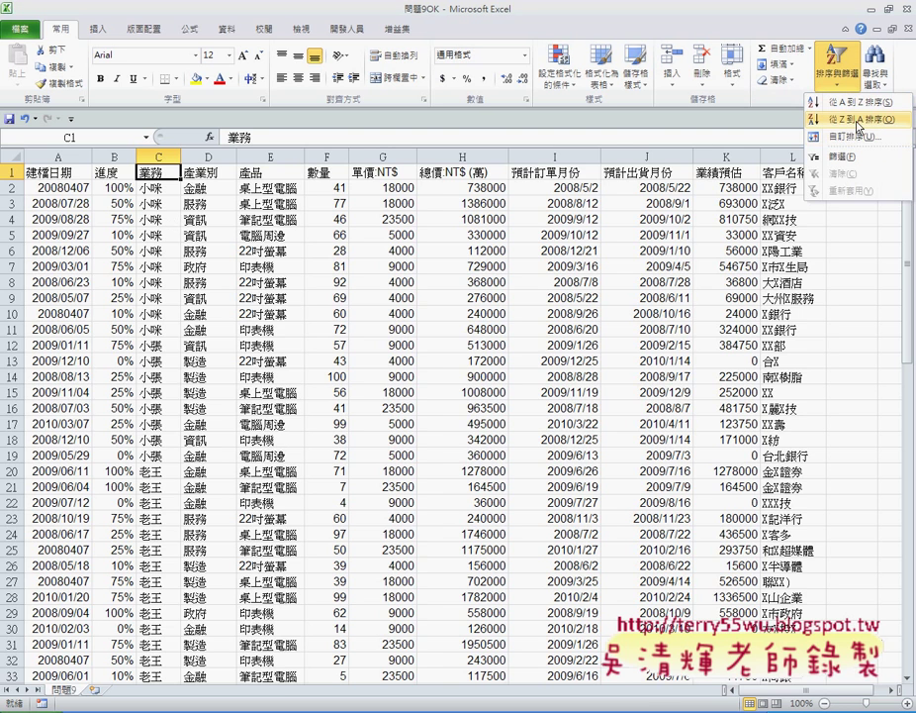
click(857, 119)
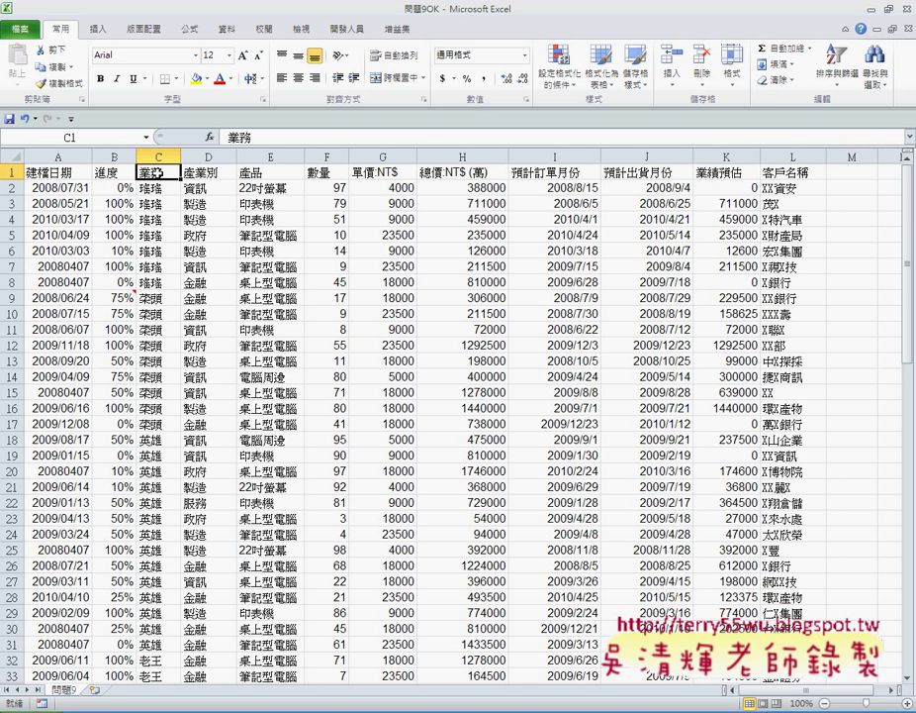
scroll(159, 183, down, 3)
scroll(158, 208, down, 3)
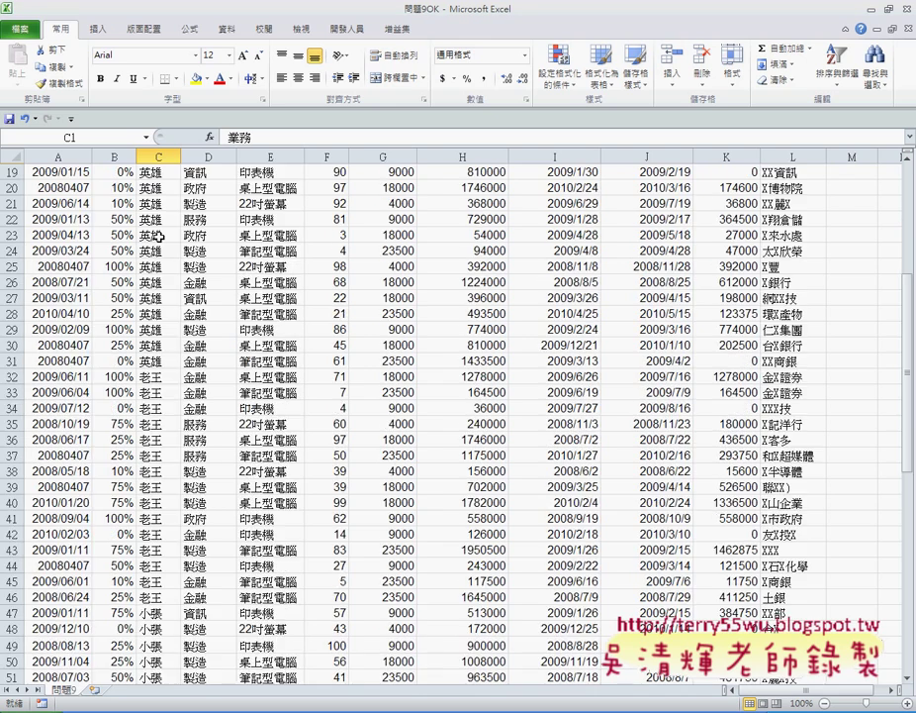
scroll(158, 233, down, 3)
scroll(160, 236, down, 3)
scroll(161, 235, up, 6)
scroll(160, 235, up, 6)
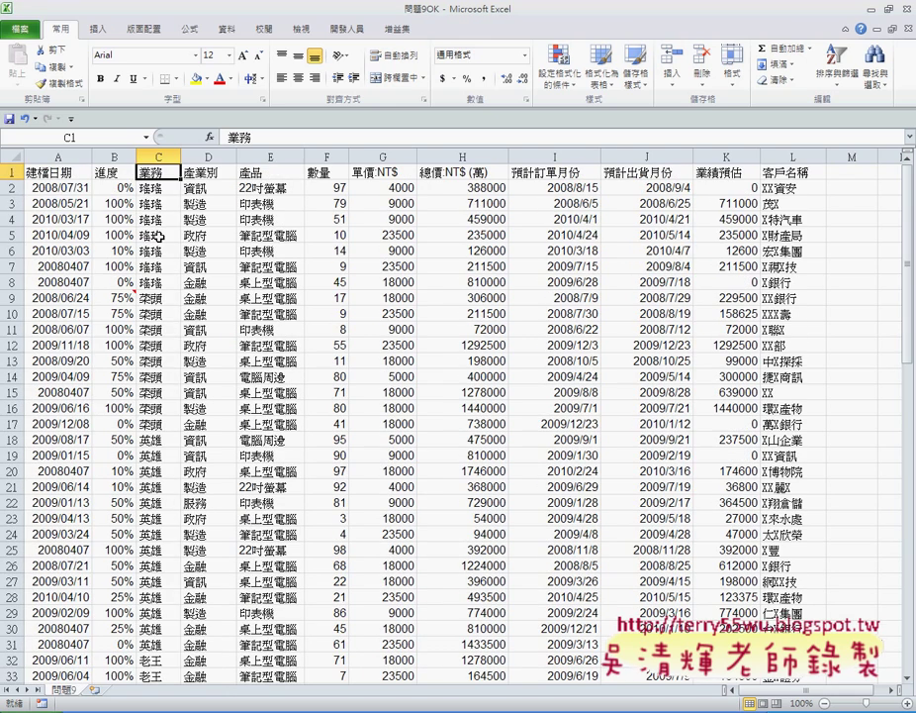
click(159, 206)
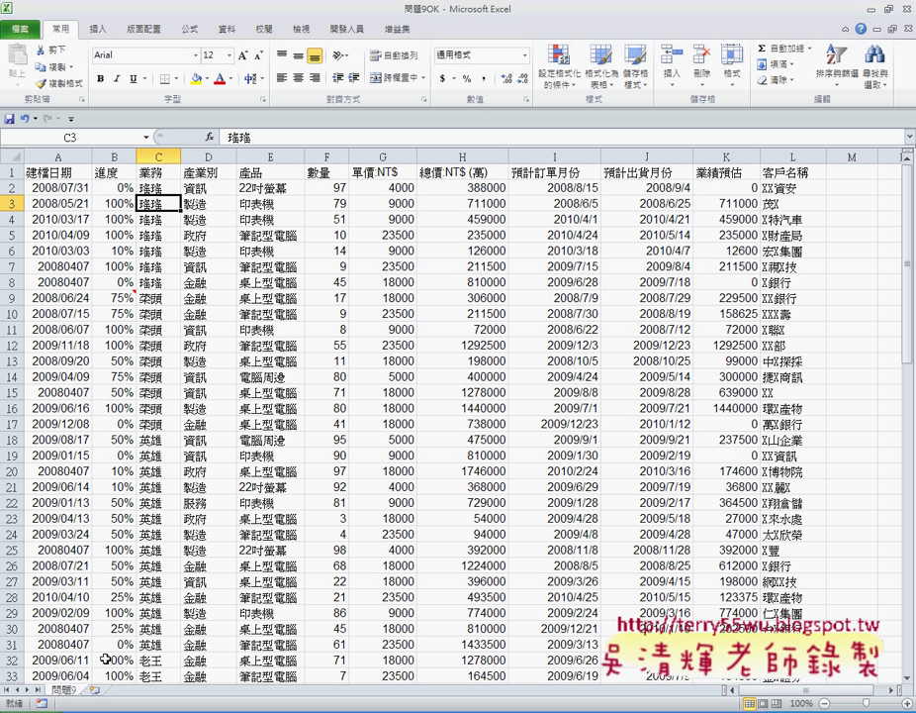
- Copy the 問題9 sheet with 建立複本 ticked, placing 問題9 (2) before the original
right_click(72, 693)
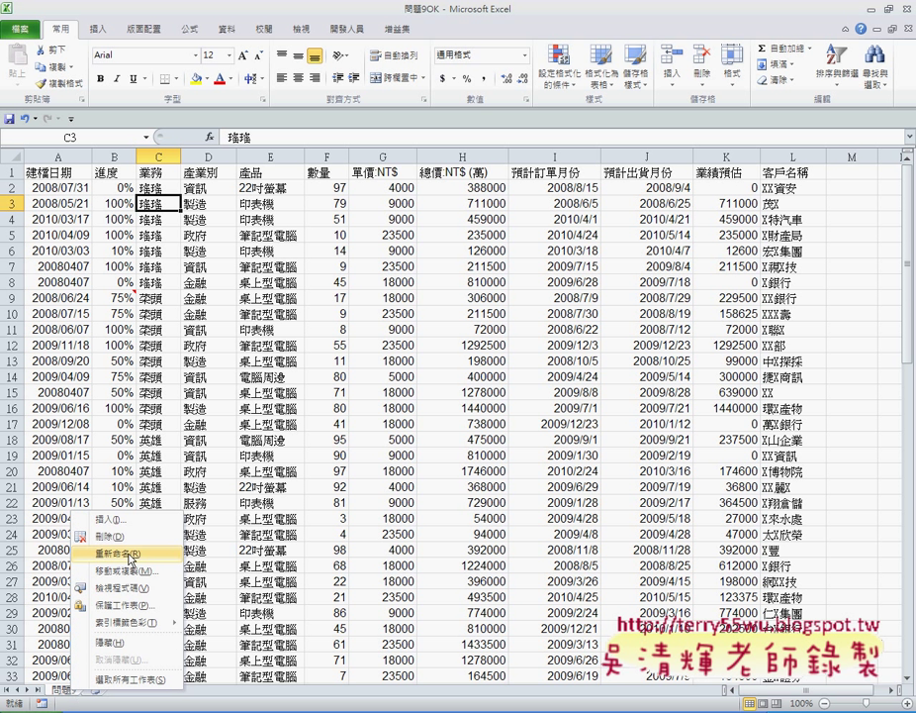
click(165, 572)
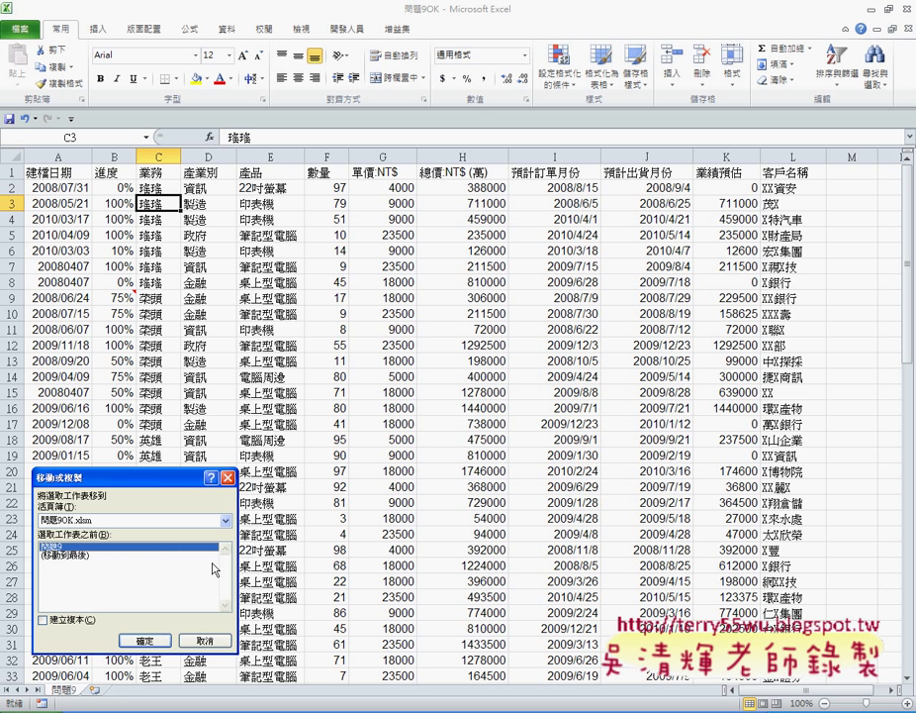
click(43, 620)
click(72, 557)
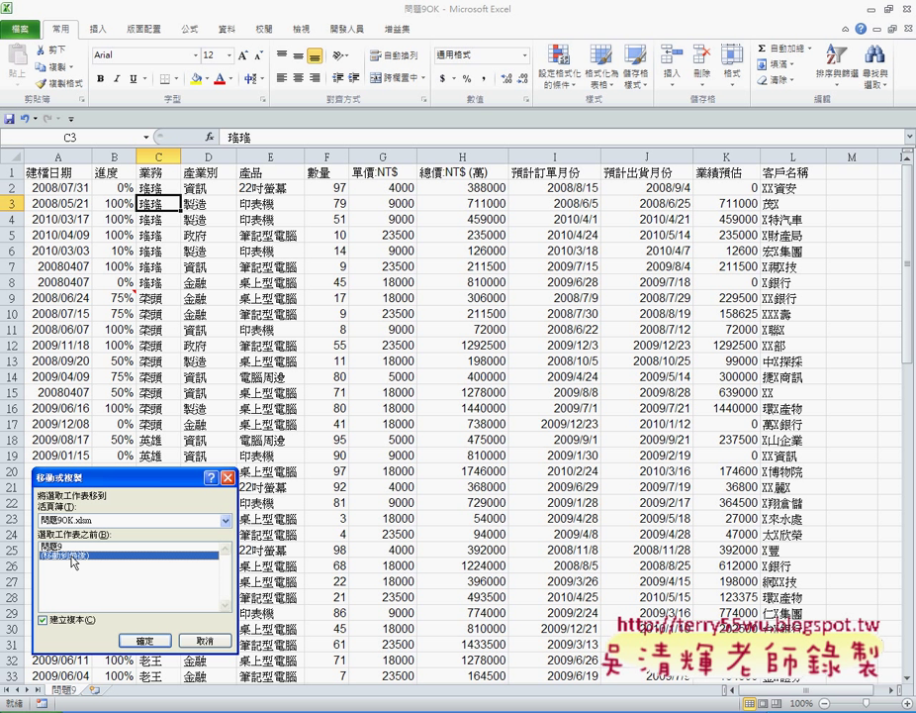
click(50, 545)
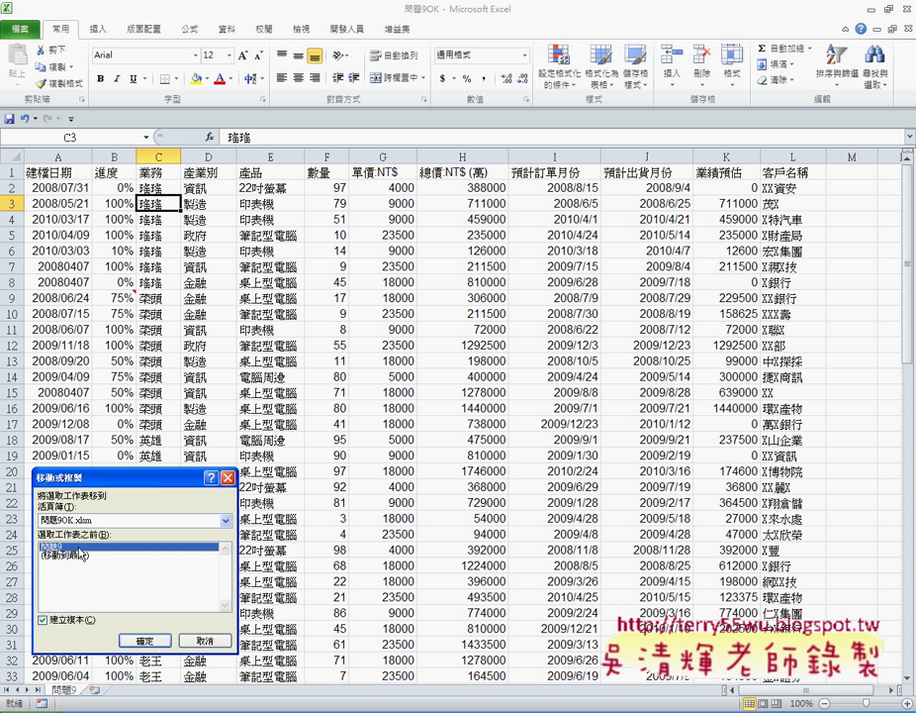
click(147, 641)
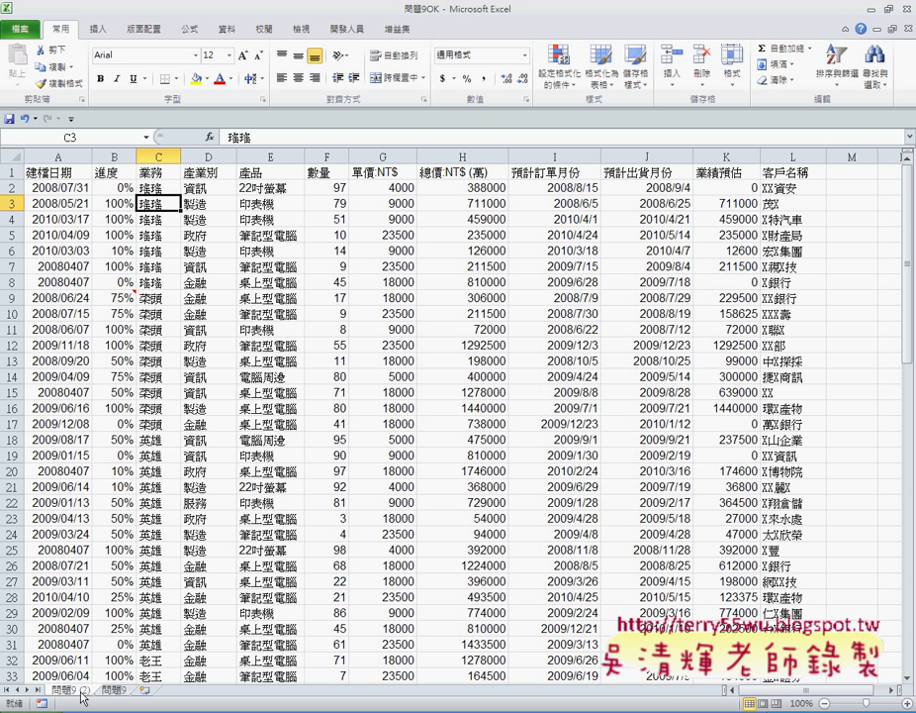
- Run 移除重複 with only 業務 checked, deleting 57 rows and leaving 6 unique ones
click(158, 235)
drag(158, 235, 158, 422)
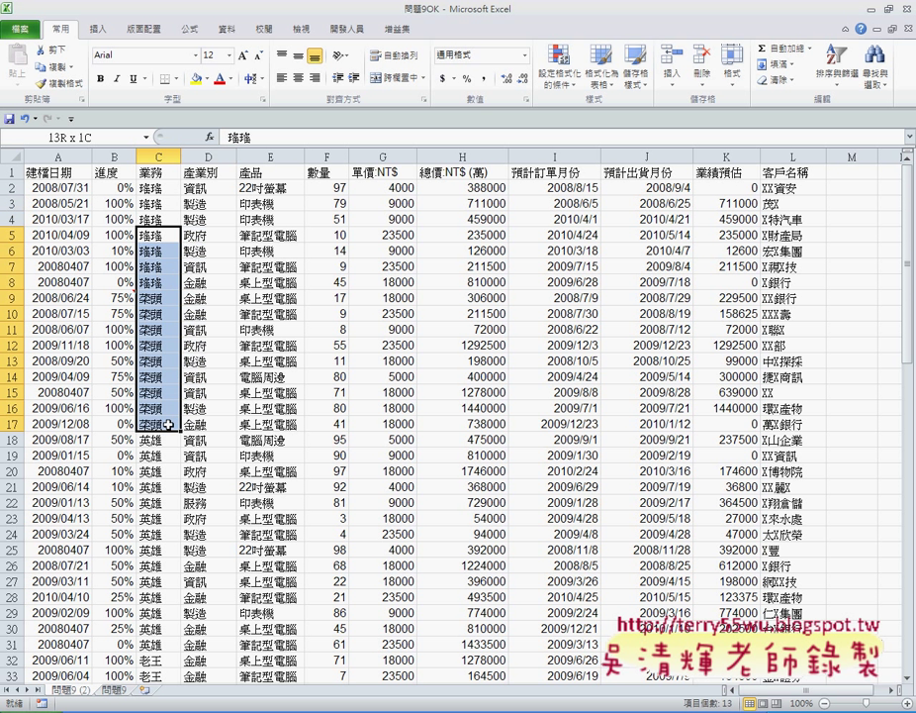
click(147, 171)
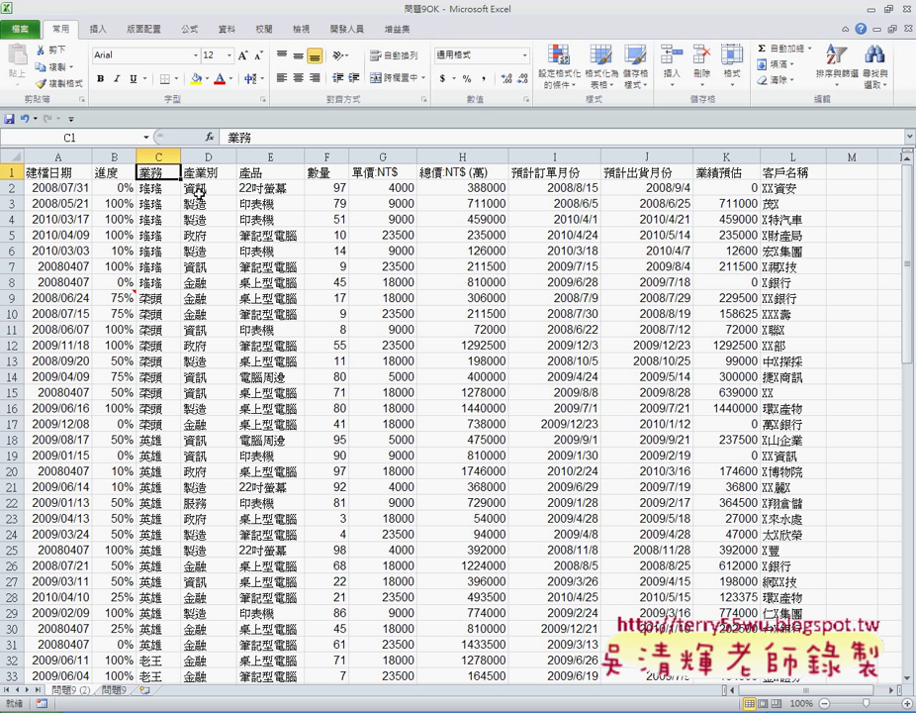
click(229, 32)
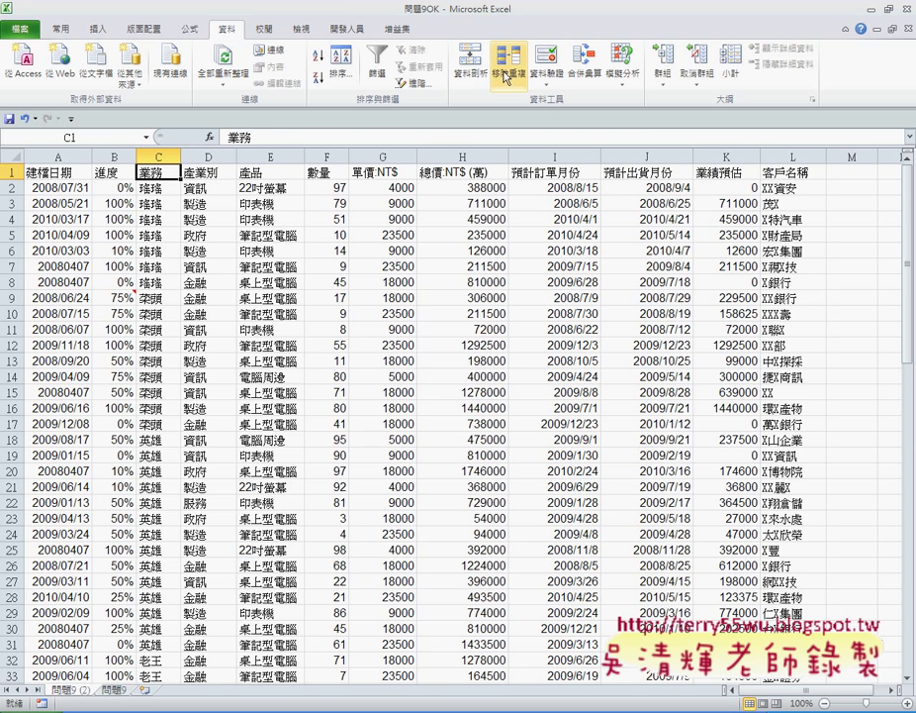
key(alt+a)
key(m)
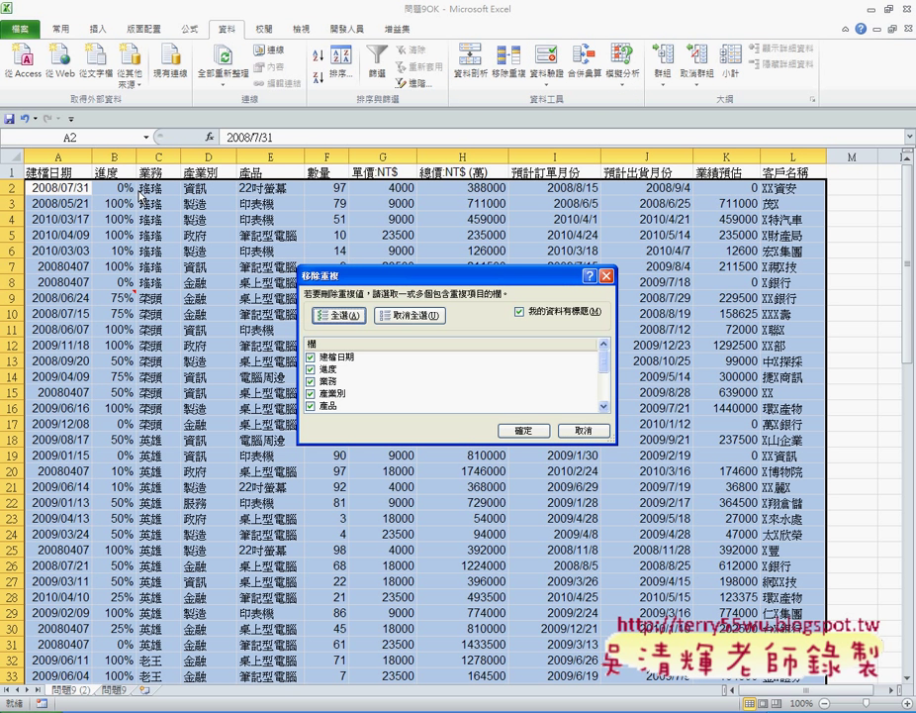
click(417, 319)
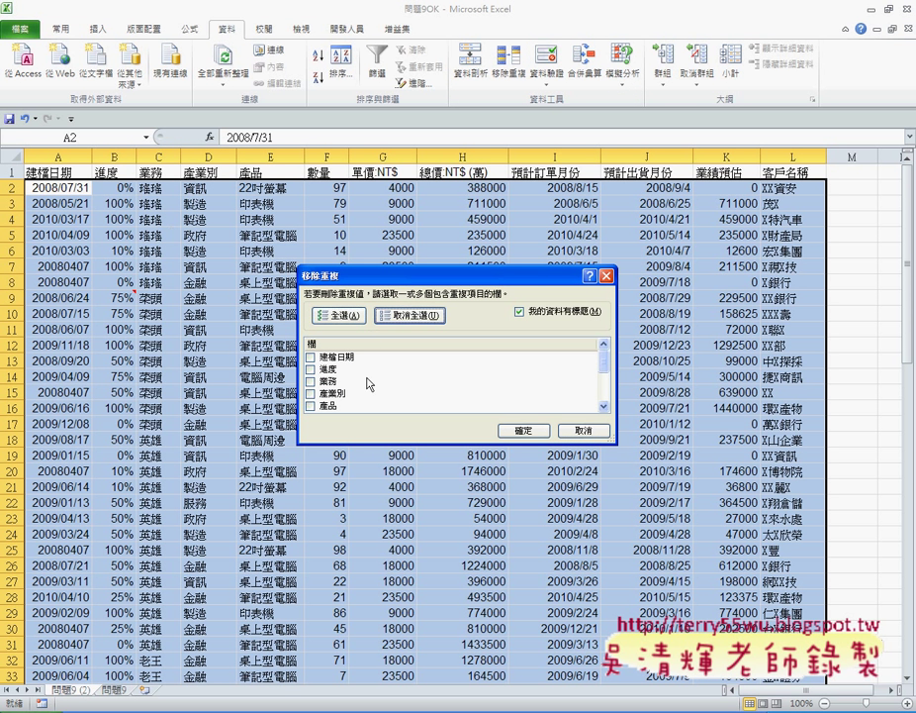
click(453, 382)
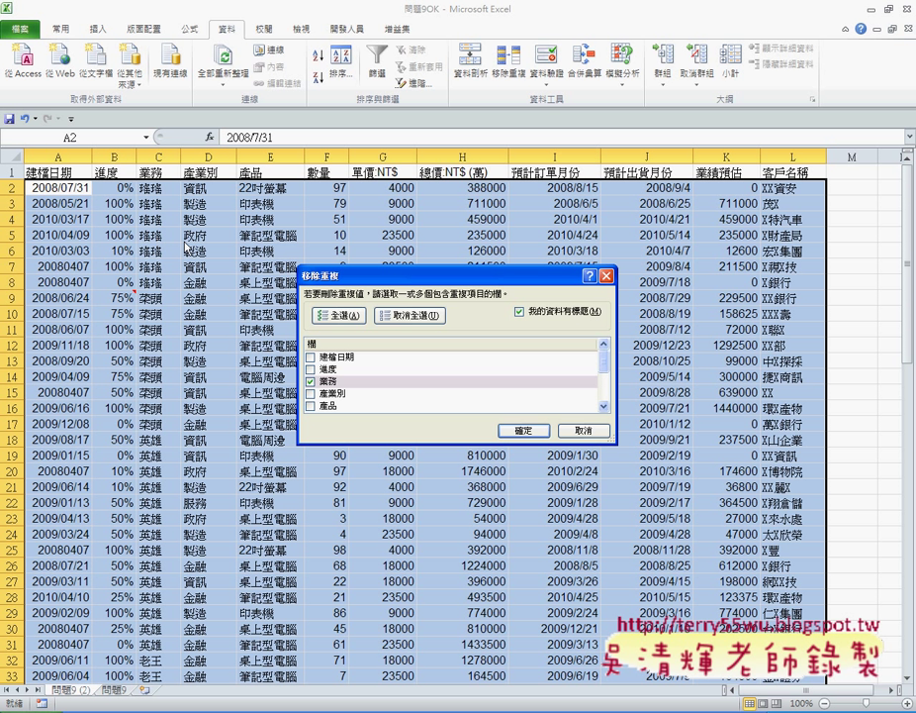
click(524, 432)
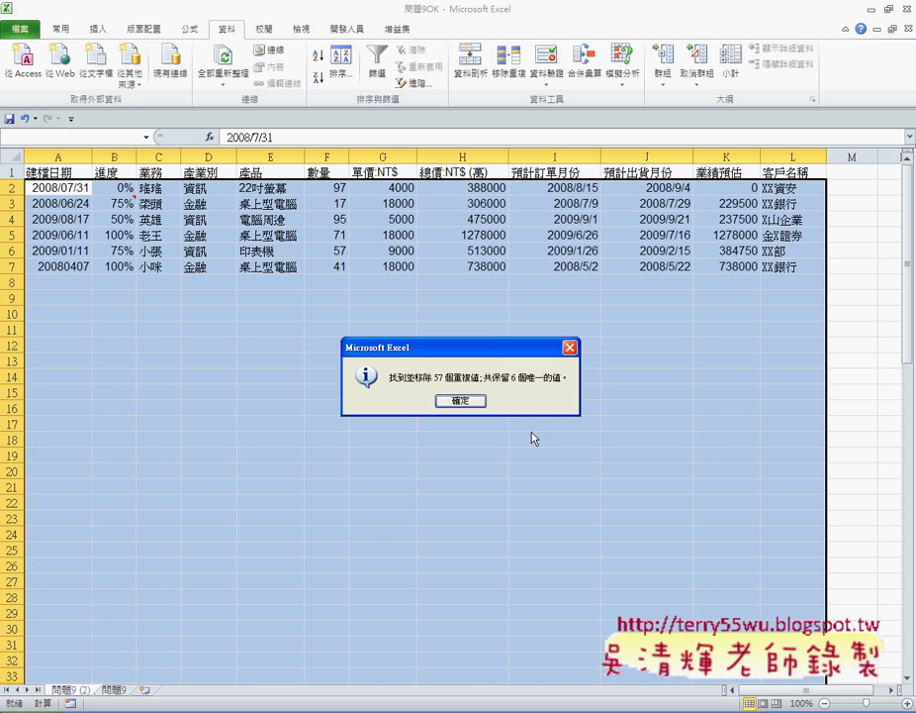
click(476, 400)
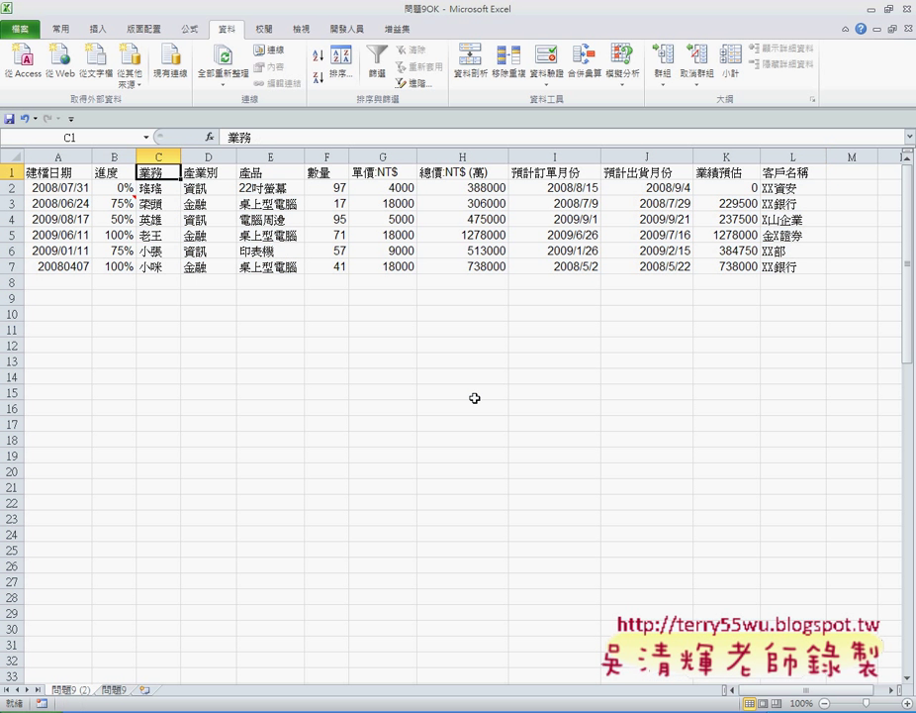
- Undo the removal, then run 移除重複 with only 產業別 checked, leaving 5 rows
key(ctrl+z)
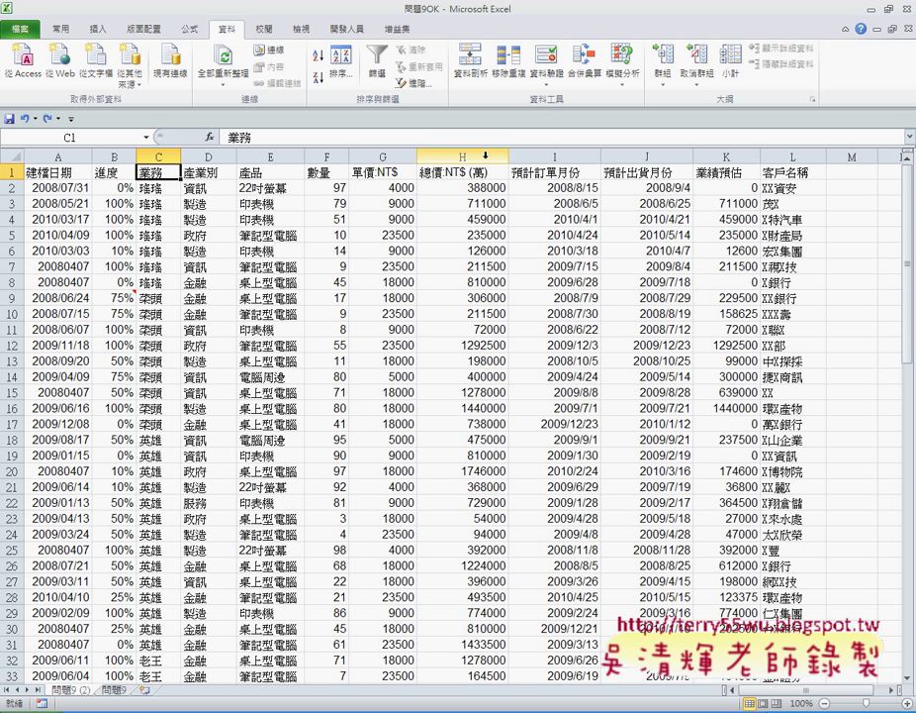
click(509, 66)
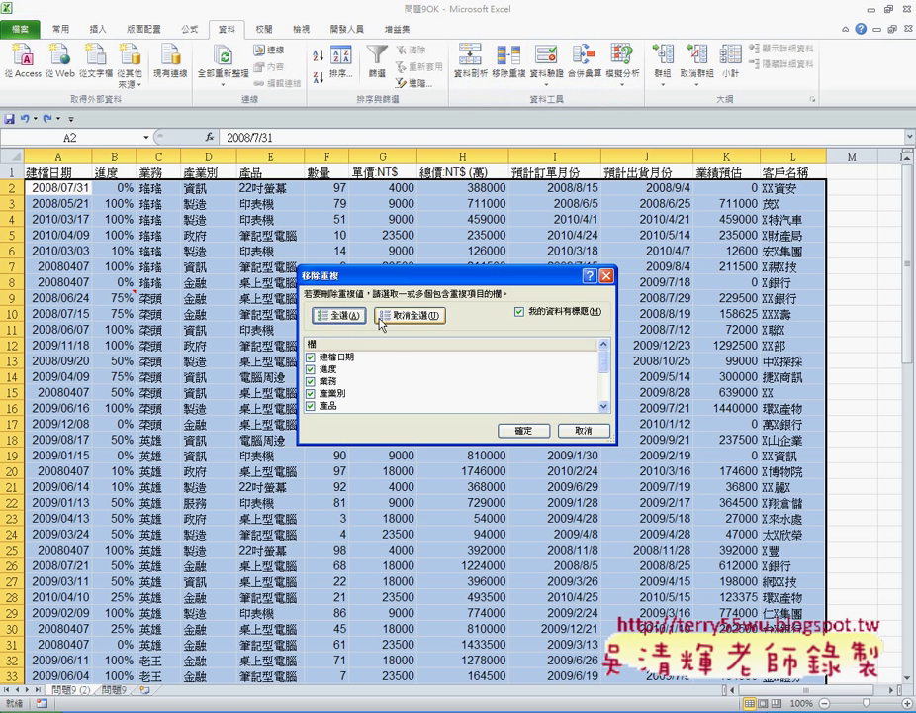
click(410, 316)
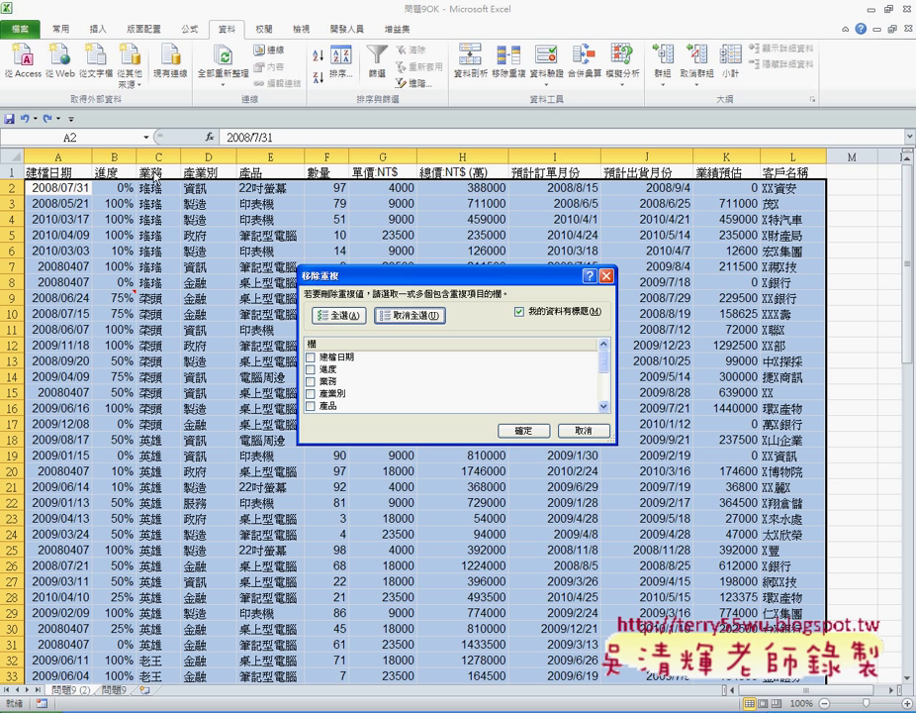
click(311, 393)
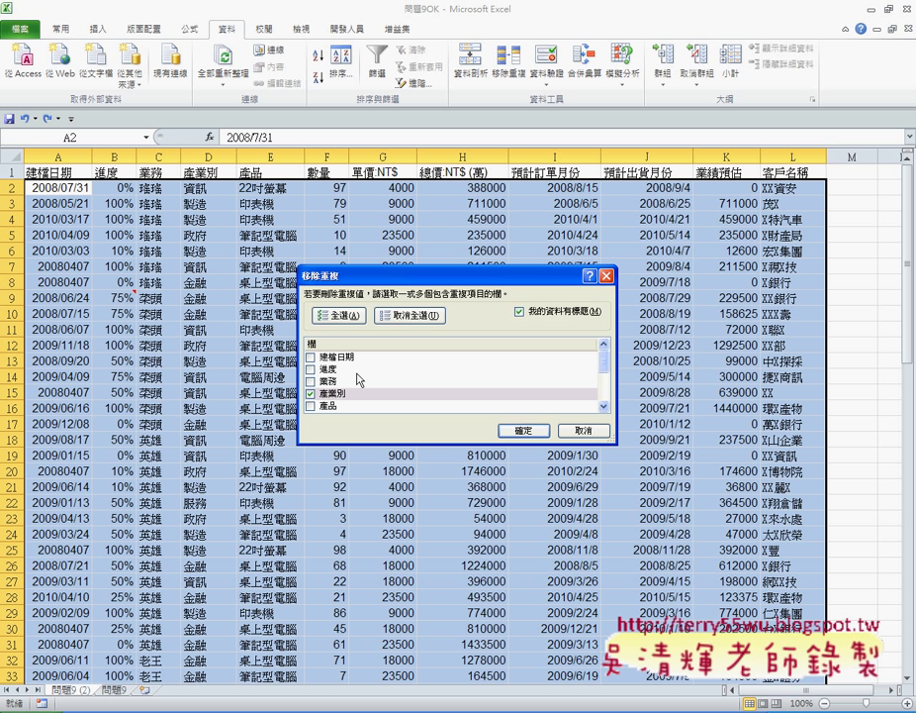
click(528, 439)
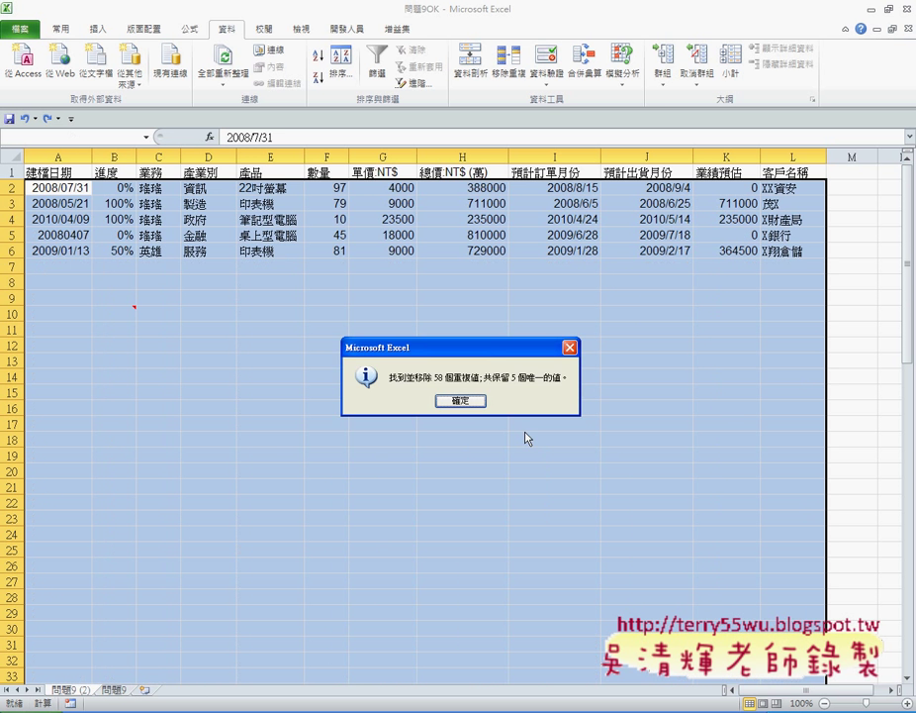
- Dismiss the summary and select the five remaining 產業別 values in D2:D6
click(473, 405)
click(159, 171)
drag(203, 187, 208, 251)
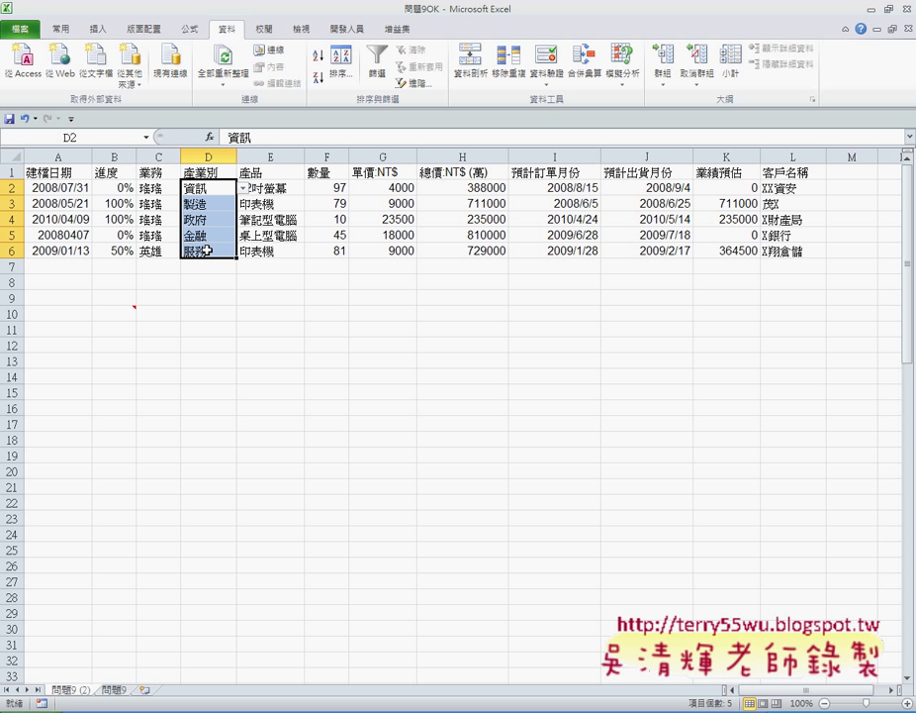